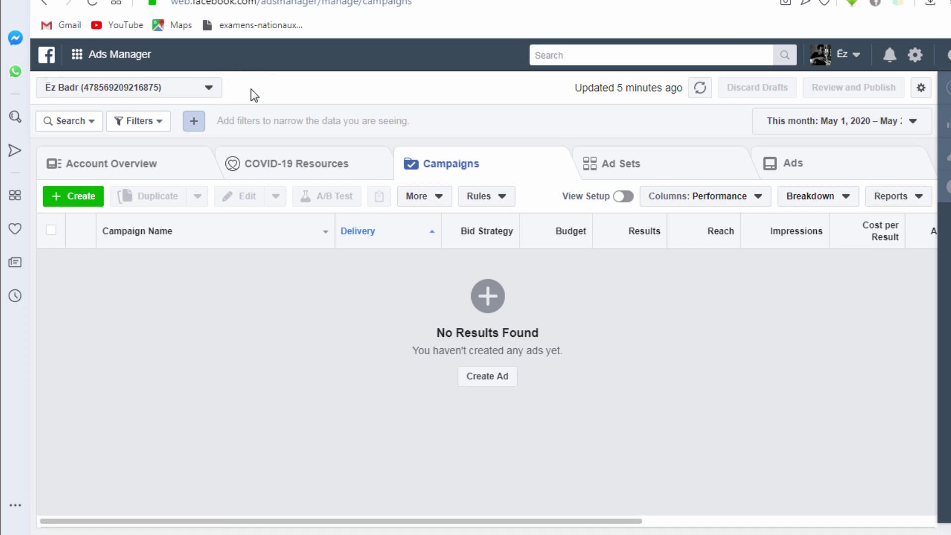
Step: Create a new campaign with the Messages objective, keep the default campaign name and continue to the ad set settings
click(82, 200)
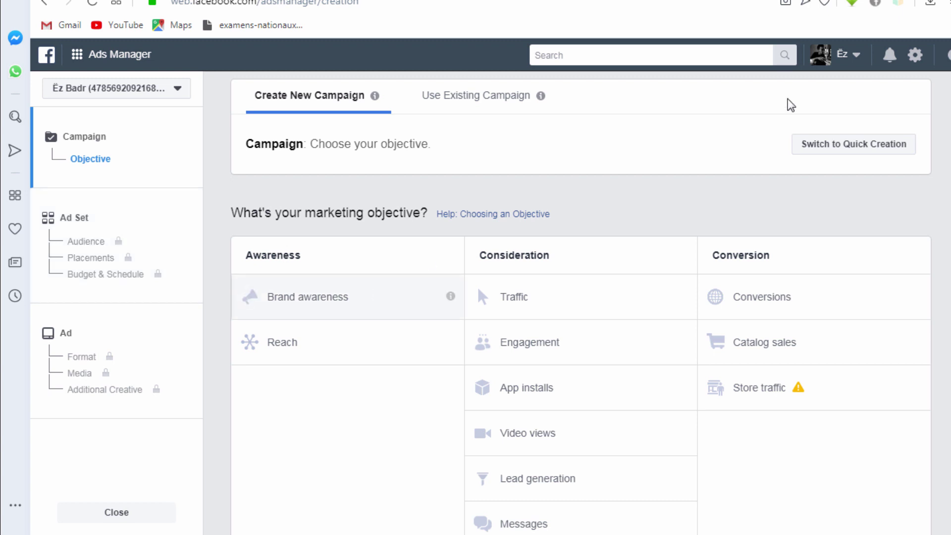
scroll(580, 302, down, 1)
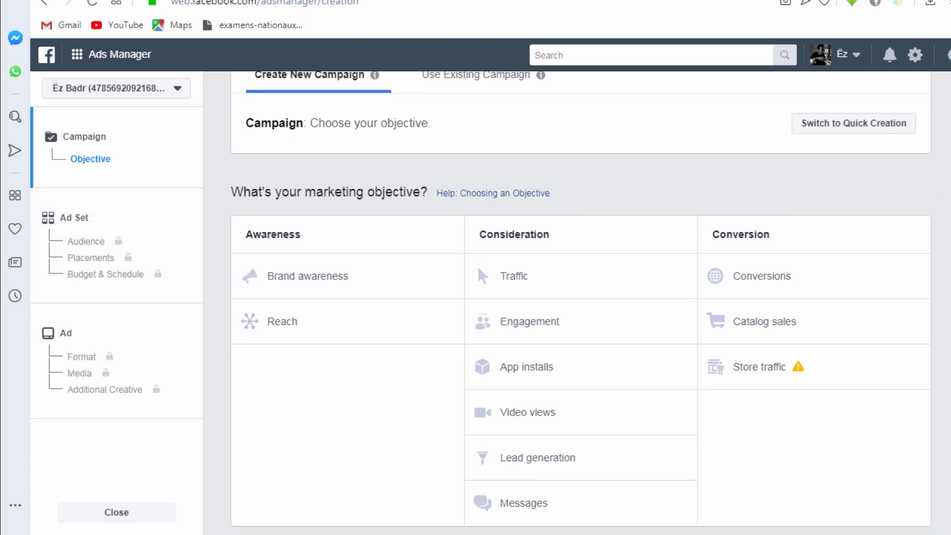
click(533, 506)
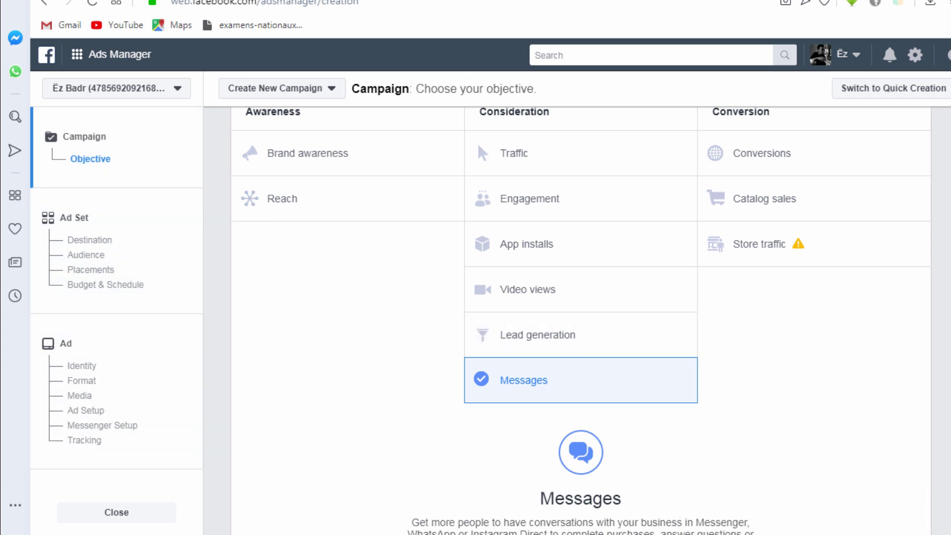
scroll(581, 320, down, 6)
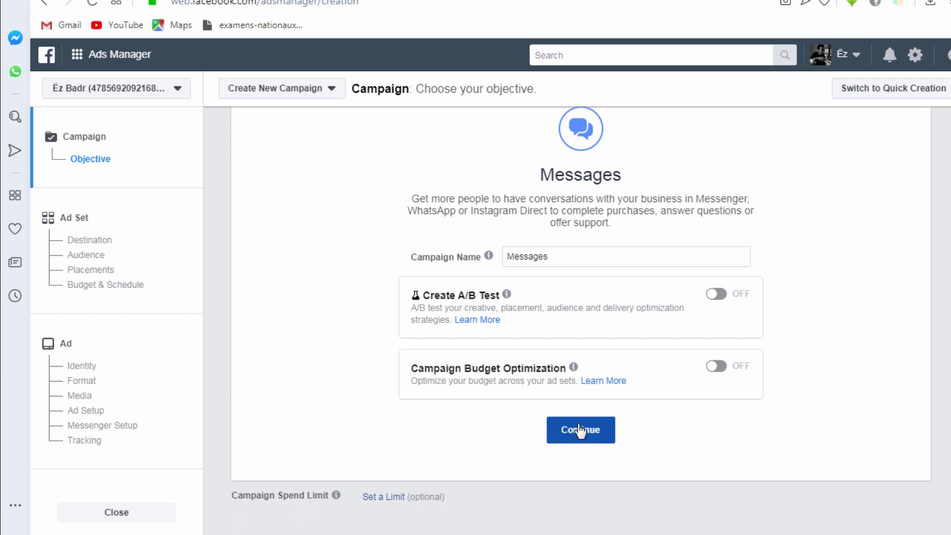
click(581, 430)
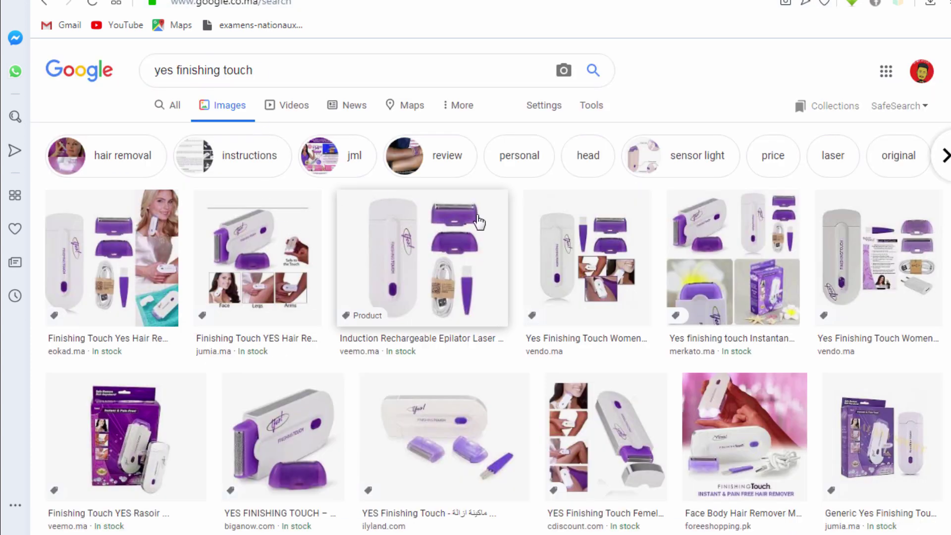
Step: Preview the product photo of the Yes Finishing Touch epilator from veemo.ma in the Google Images results
click(425, 242)
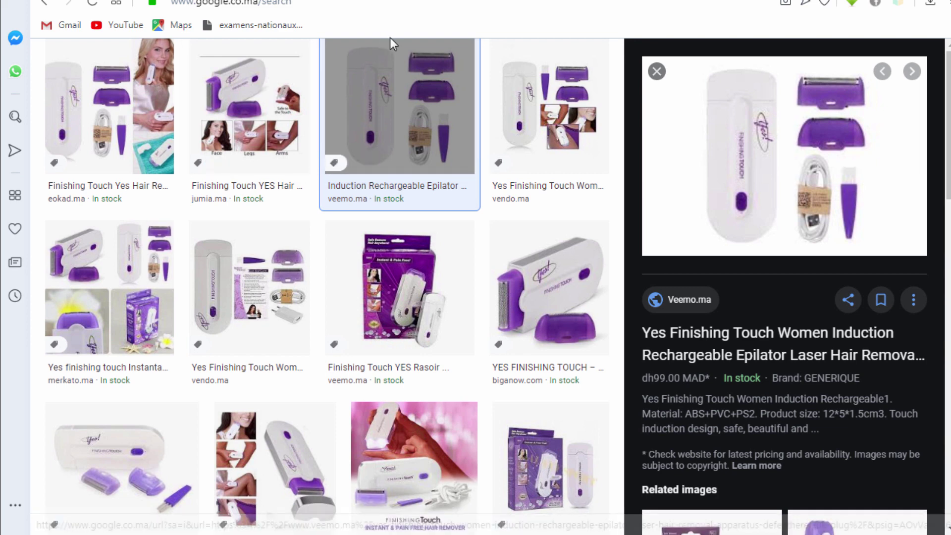
click(140, 134)
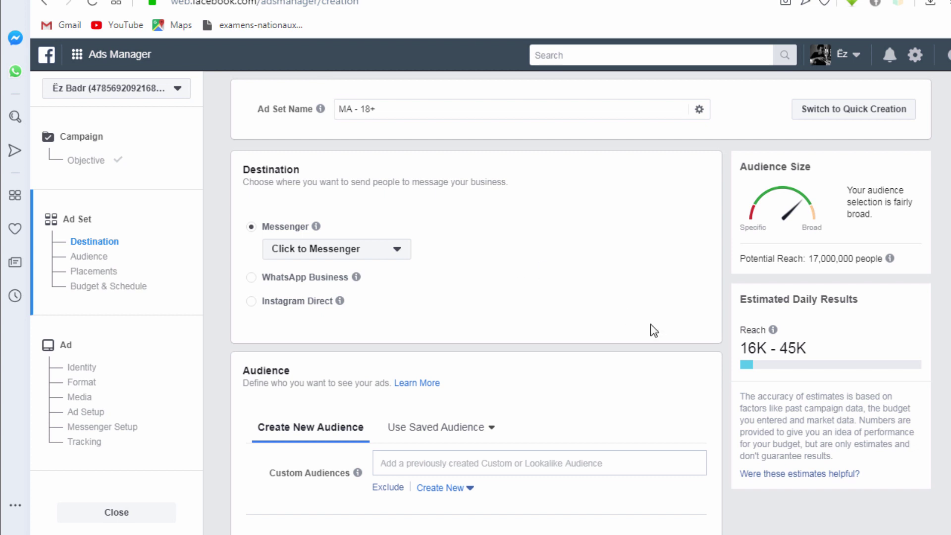
Step: Examine the ad set's destination options, default audience settings, audience size and estimated daily results
scroll(577, 302, down, 2)
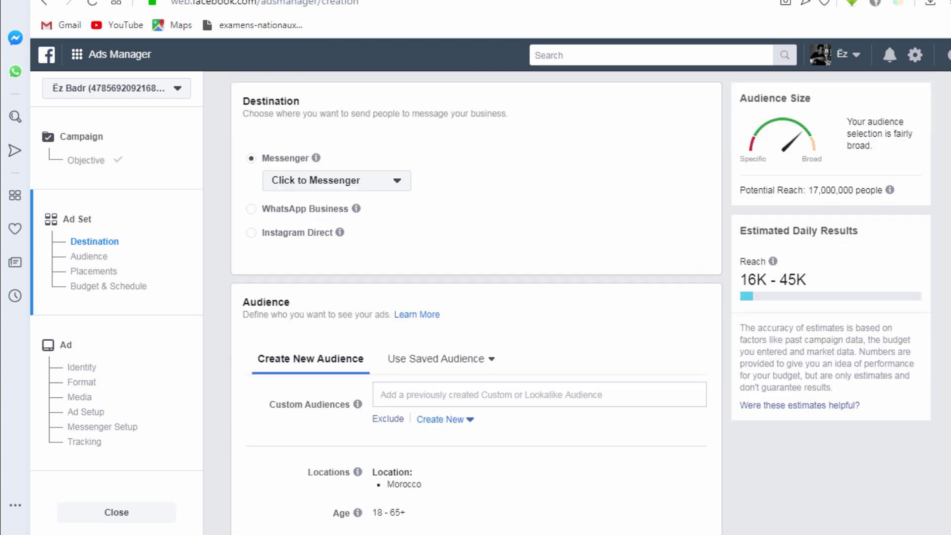
scroll(577, 302, down, 3)
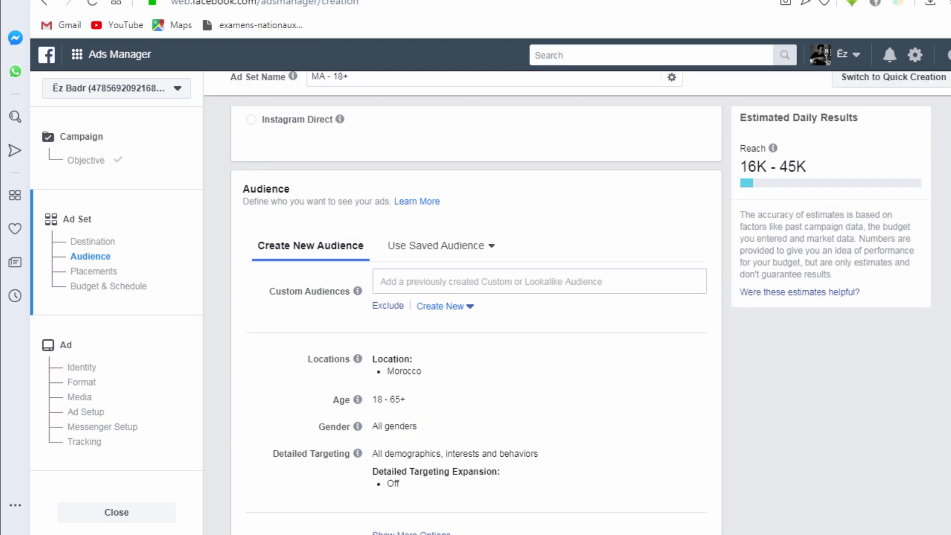
scroll(577, 302, up, 3)
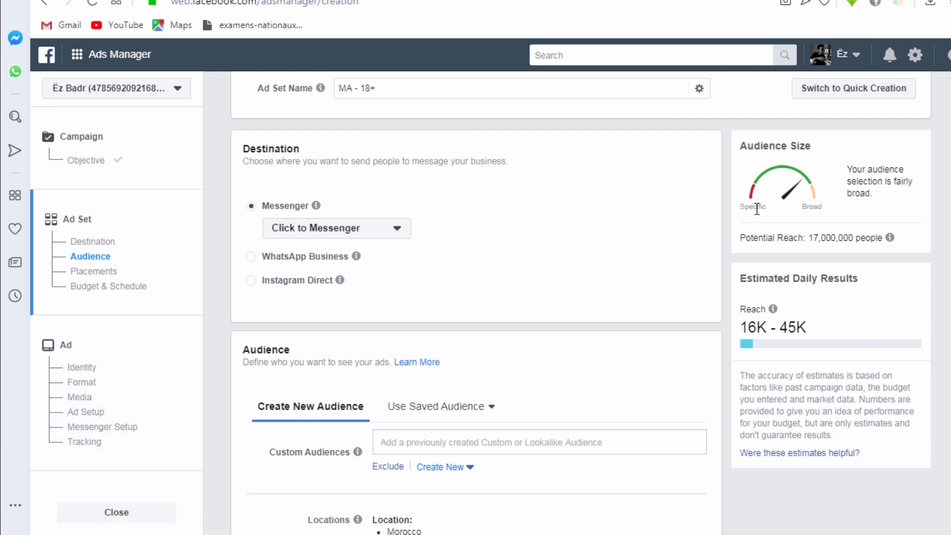
scroll(581, 303, down, 1)
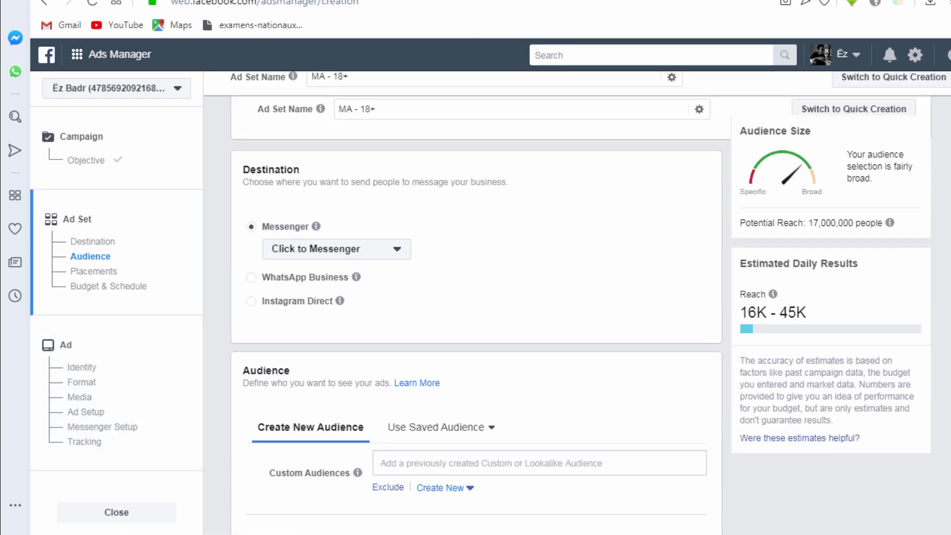
scroll(582, 303, up, 1)
scroll(582, 303, down, 3)
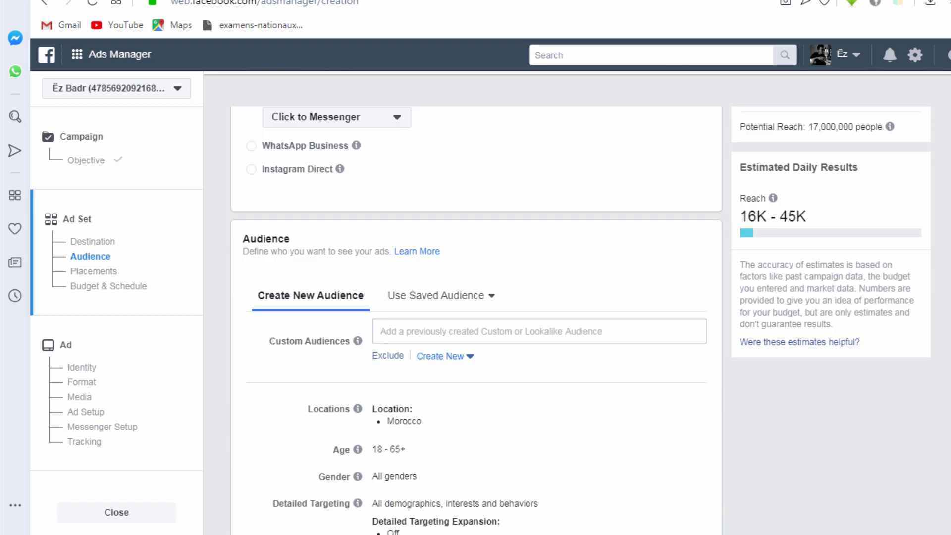
scroll(582, 303, up, 3)
scroll(477, 327, down, 3)
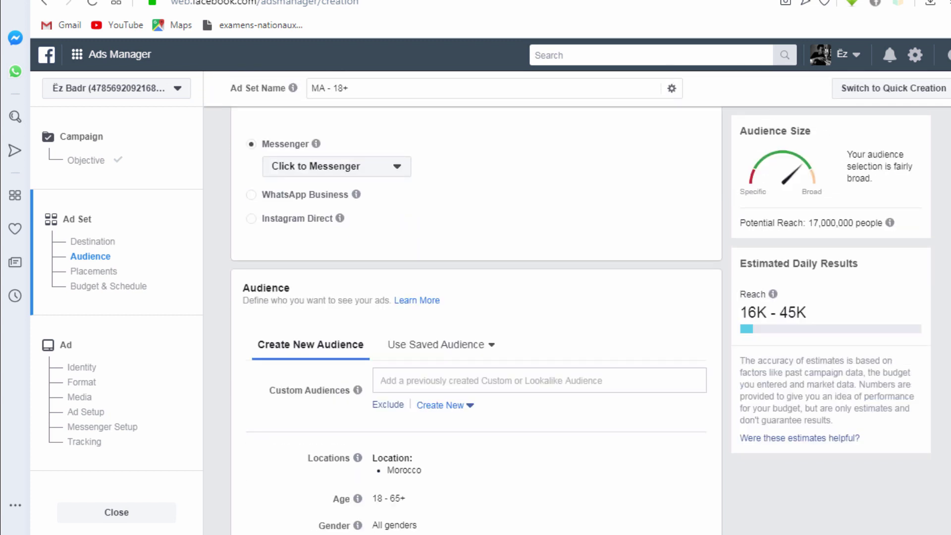
Step: Remove Morocco from the audience's targeted locations and dismiss the missing-location notice
scroll(476, 326, down, 1)
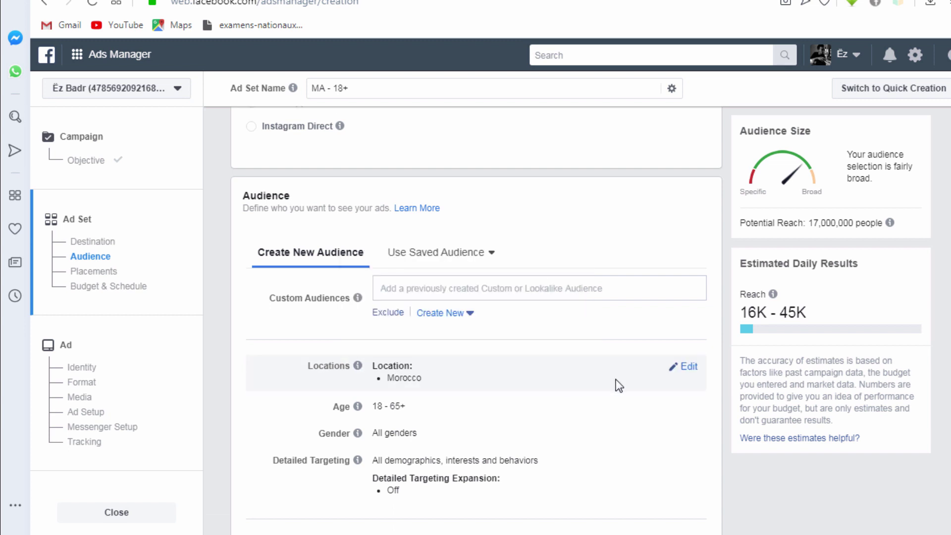
click(688, 367)
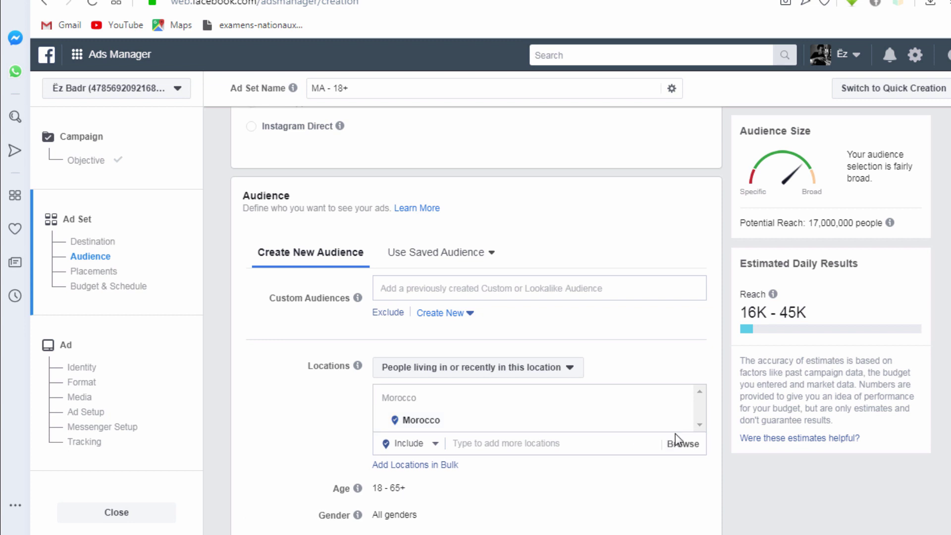
click(679, 421)
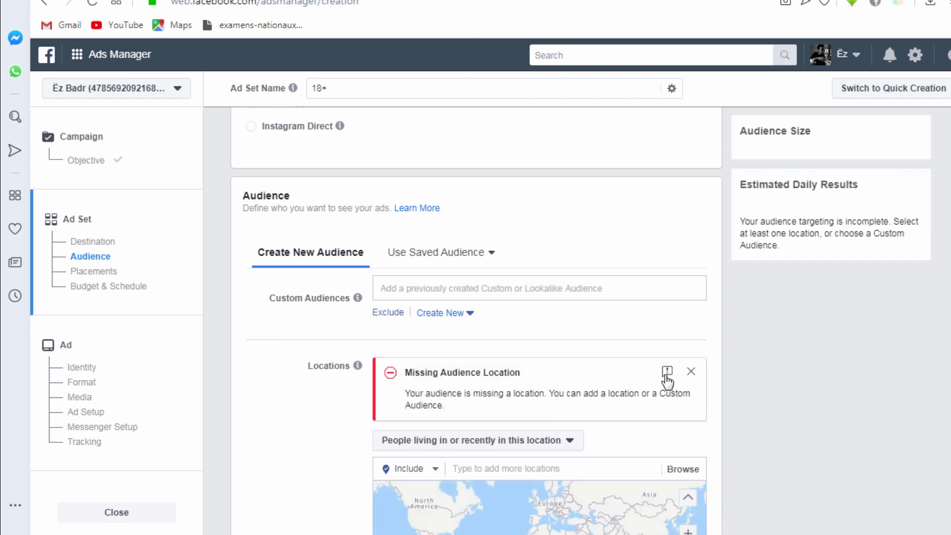
click(690, 371)
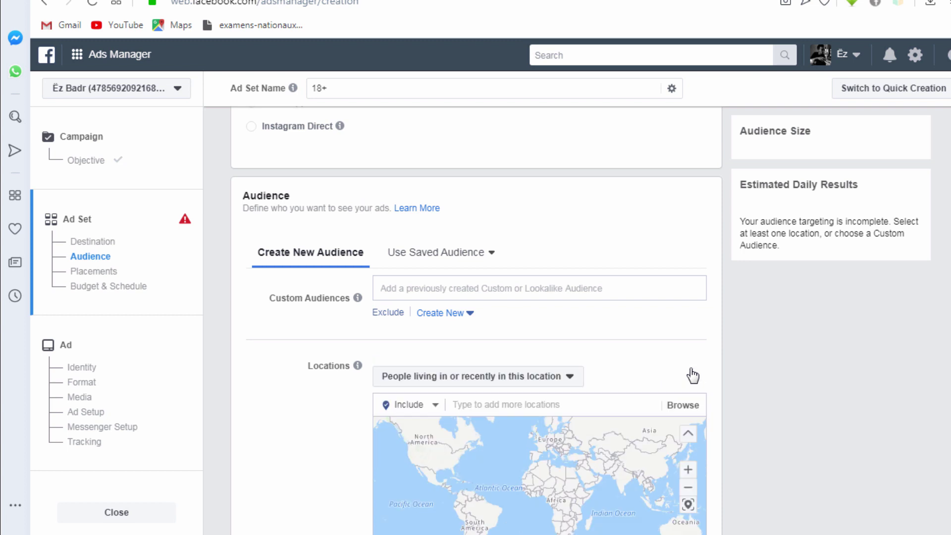
Step: Add the city of Tangier, Tangier-Tetouan, Morocco as an included audience location
click(484, 409)
text(ta)
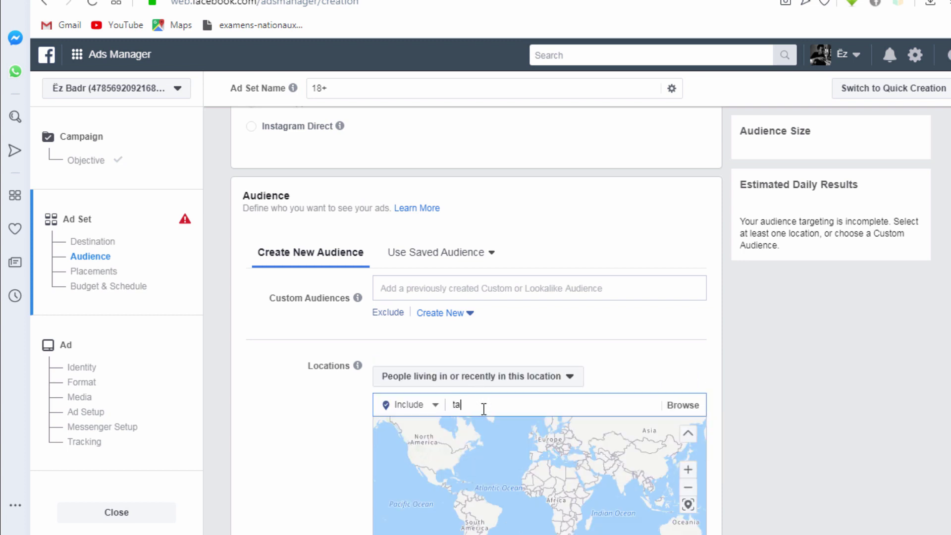
text(nge)
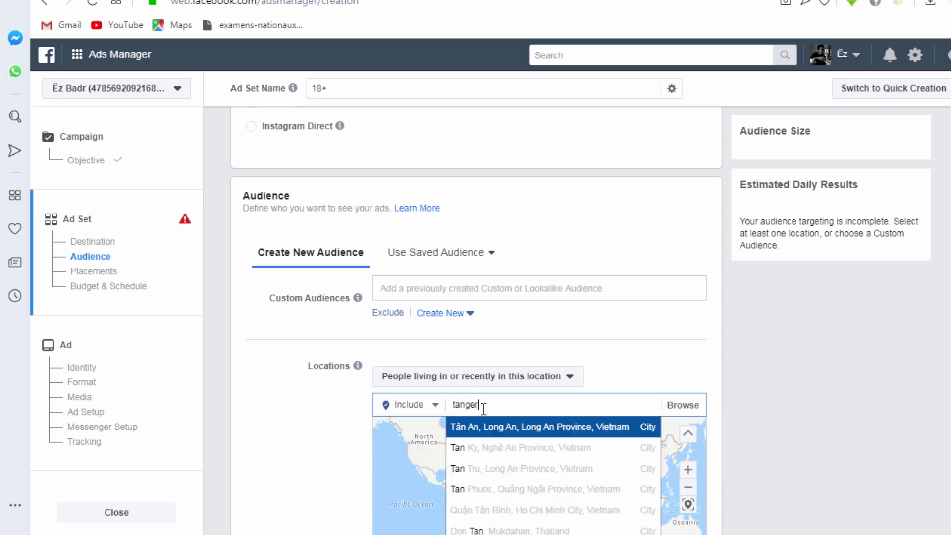
text(r)
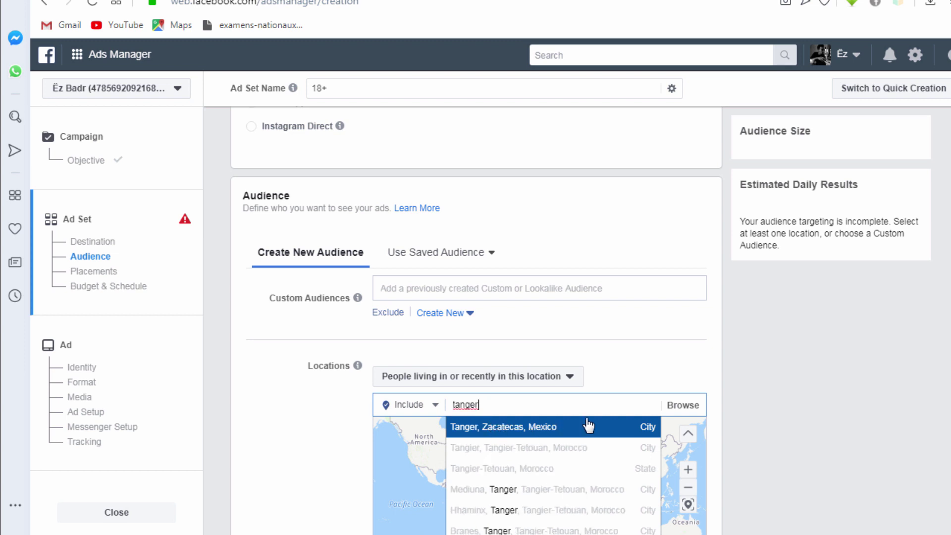
click(551, 448)
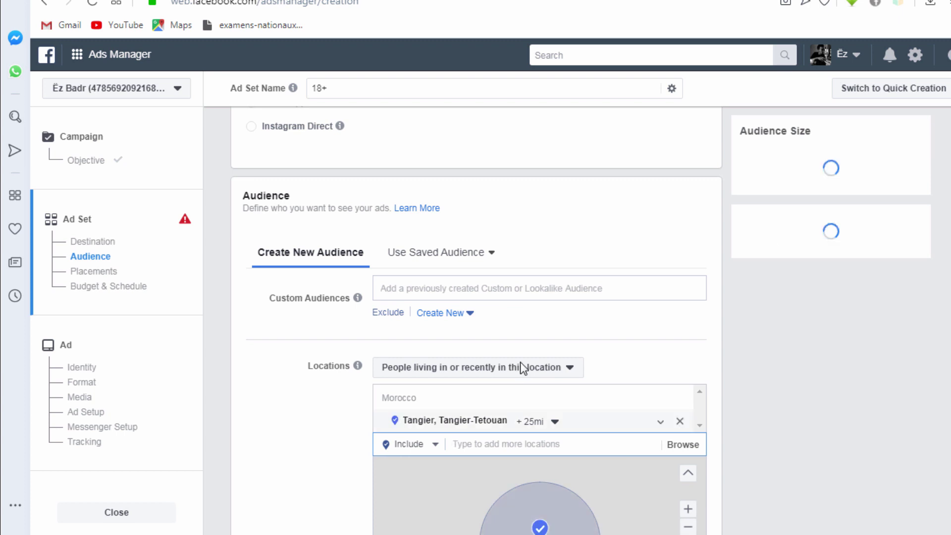
Step: Target only people living in this location and limit Tangier to the current city only
click(522, 367)
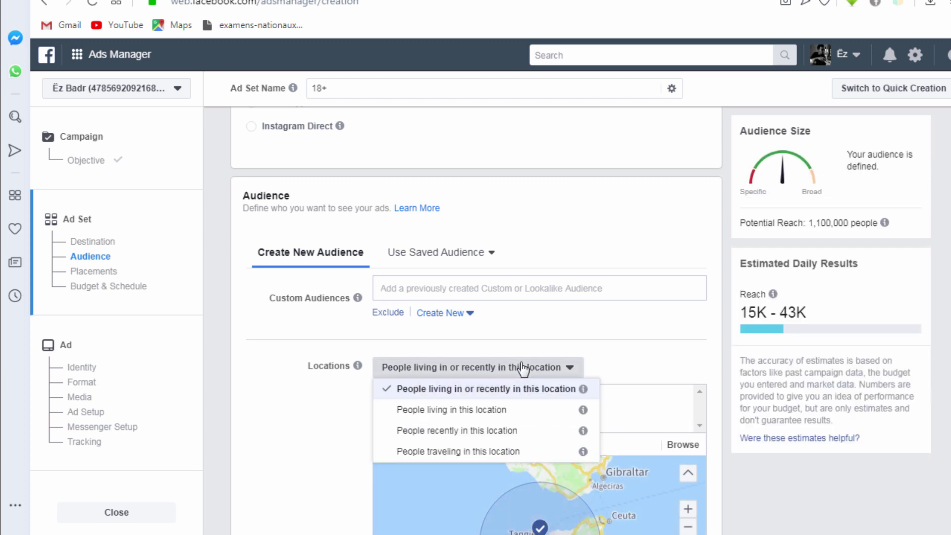
click(475, 415)
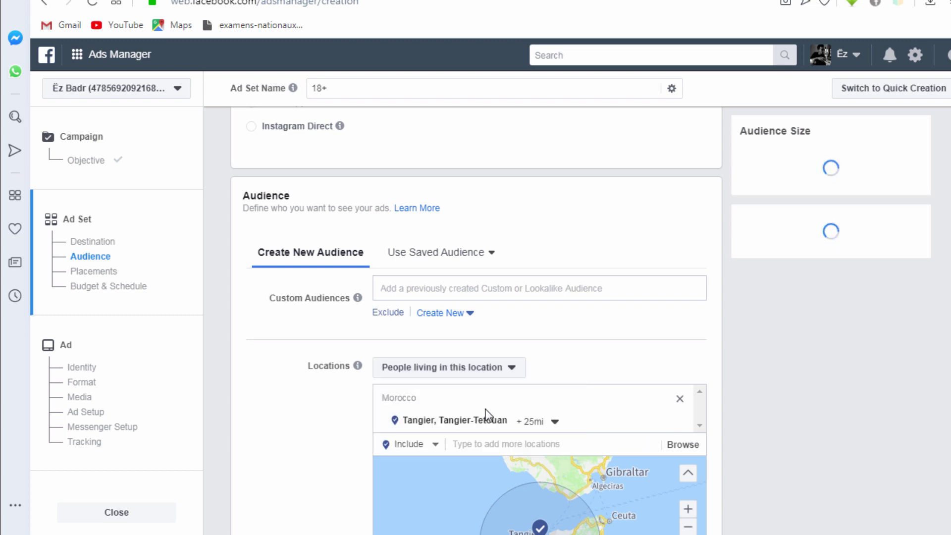
click(543, 425)
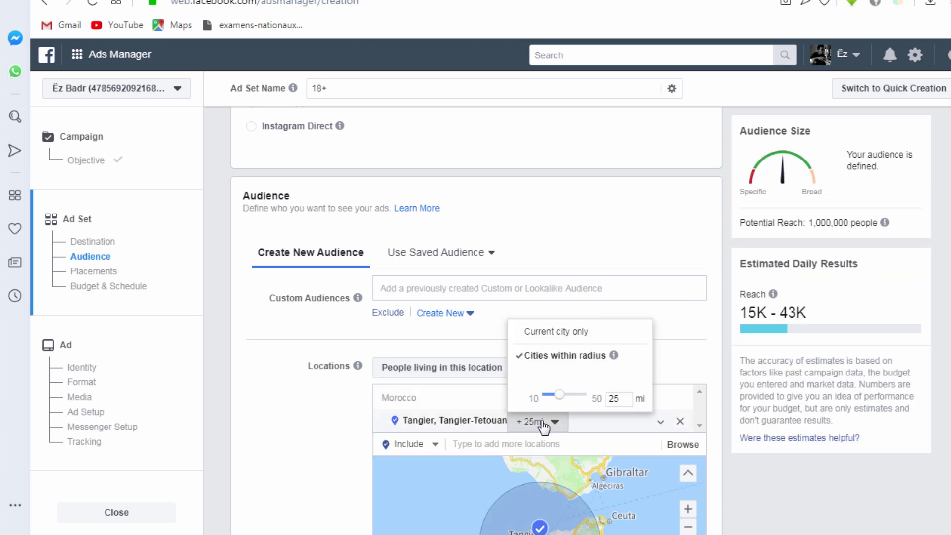
click(589, 333)
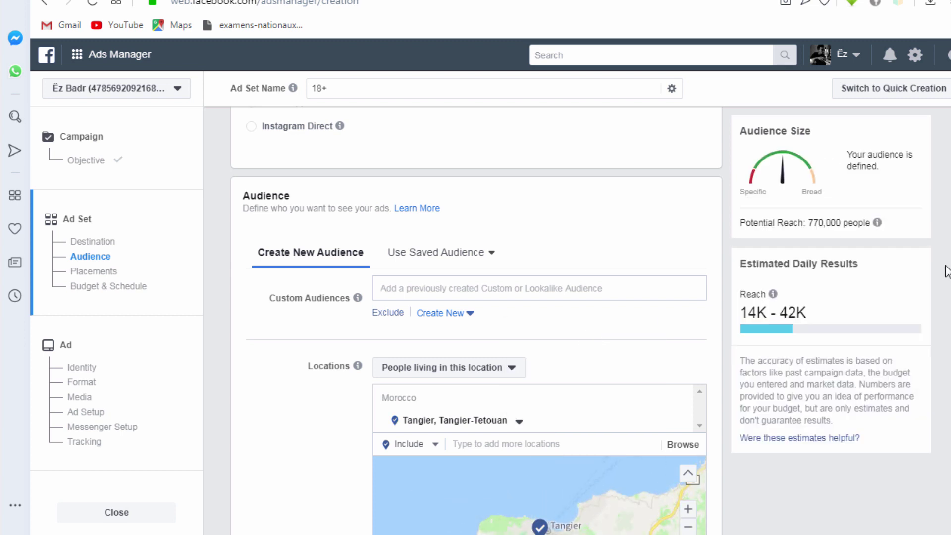
Step: Add the city of Casablanca, Grand Casablanca, Morocco as an included location and limit it to the current city only
scroll(477, 320, down, 3)
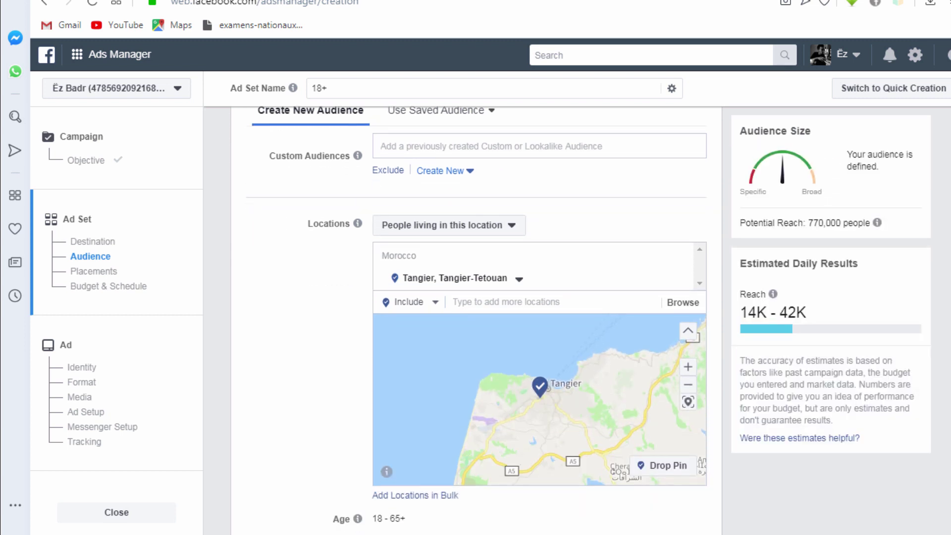
scroll(584, 282, down, 1)
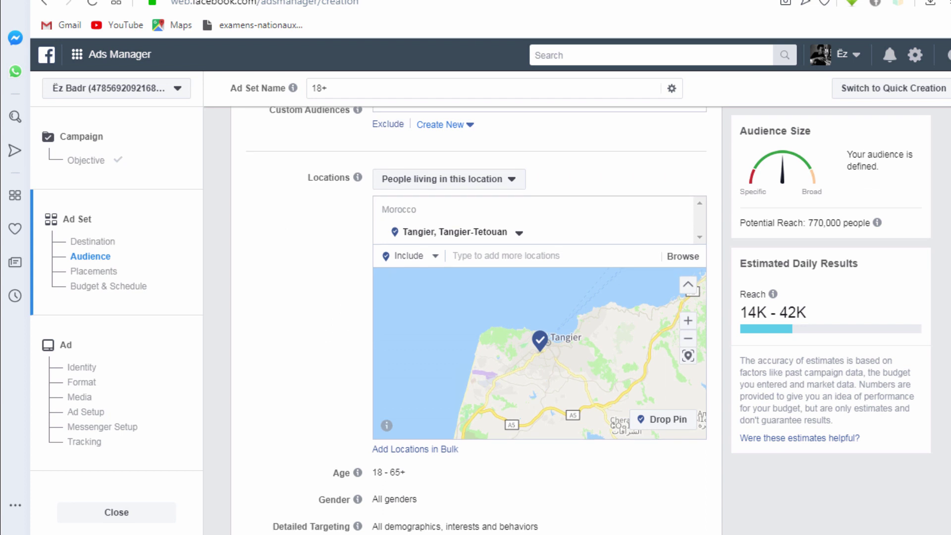
click(499, 258)
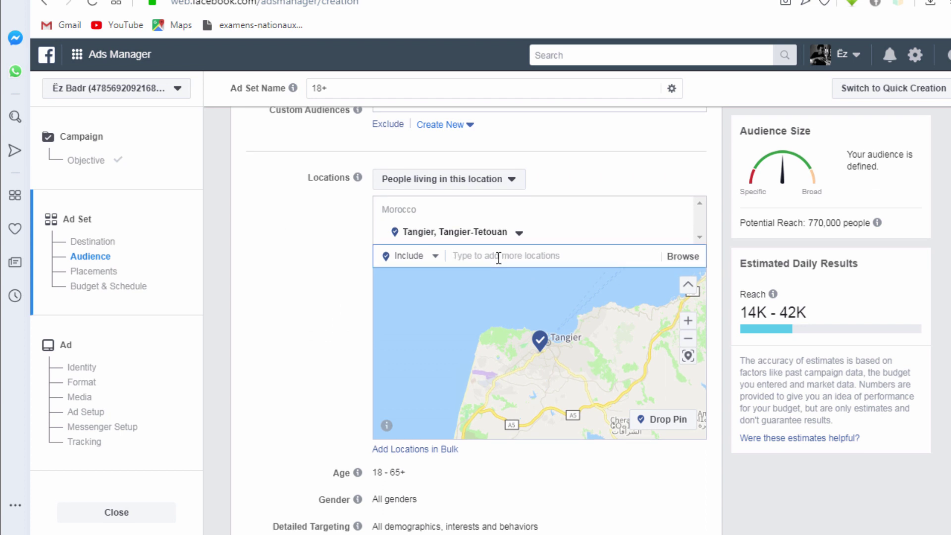
text(ca)
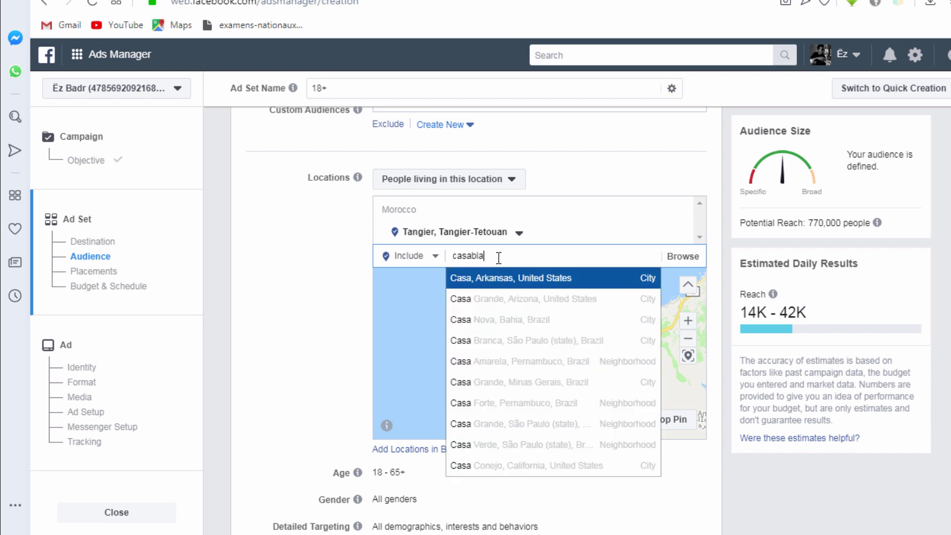
text(sablanca)
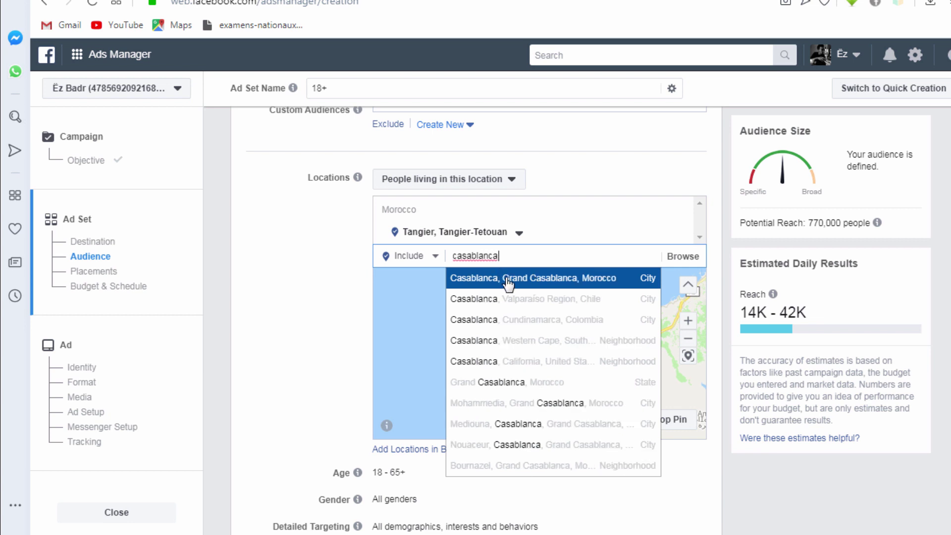
click(508, 279)
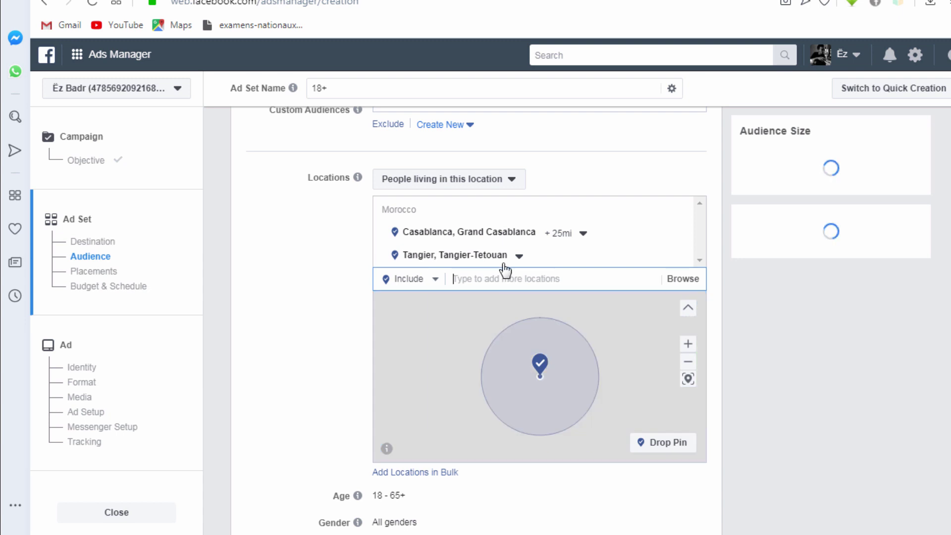
click(575, 242)
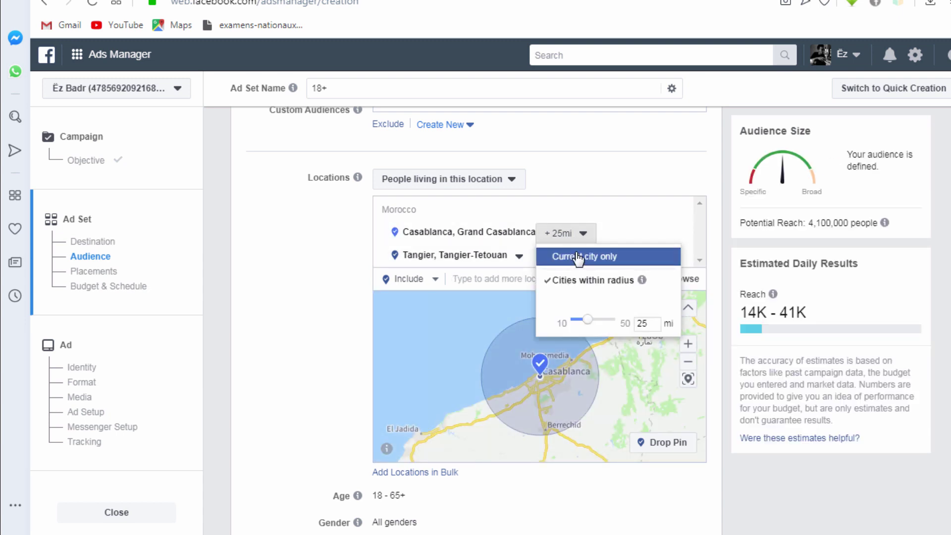
click(578, 256)
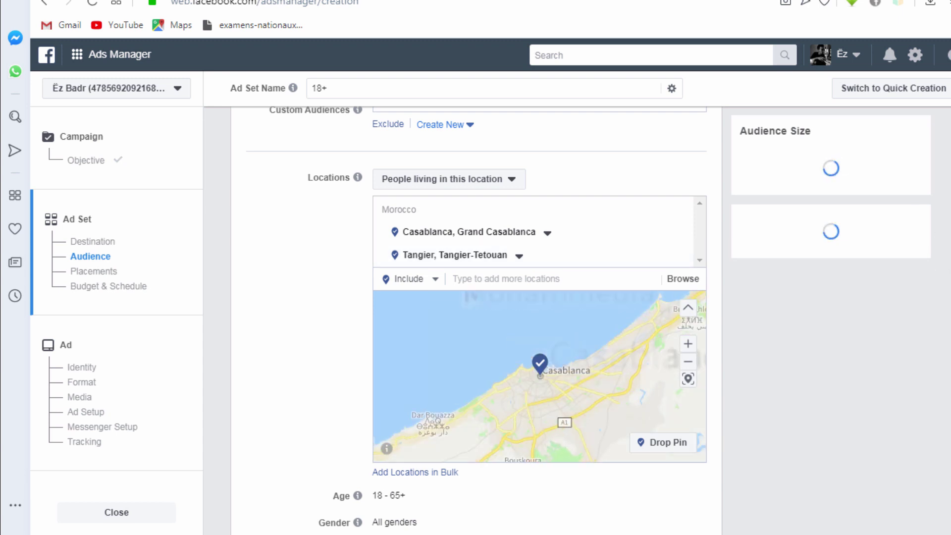
Step: Restrict the audience's gender to Women
scroll(475, 322, down, 3)
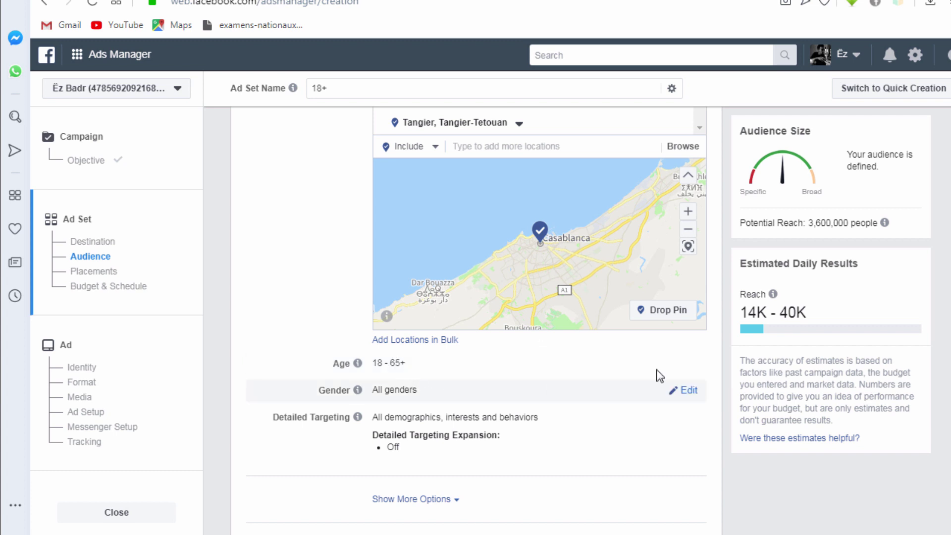
click(684, 390)
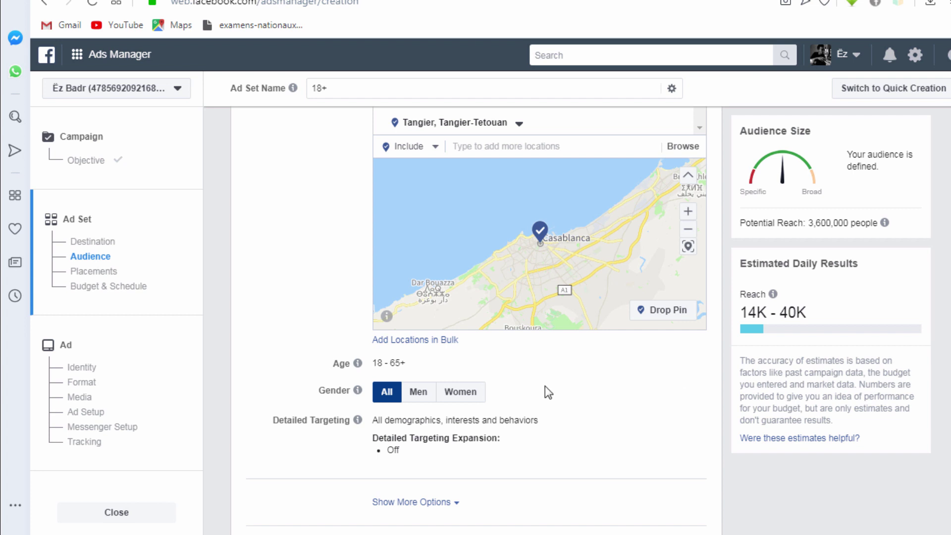
click(460, 394)
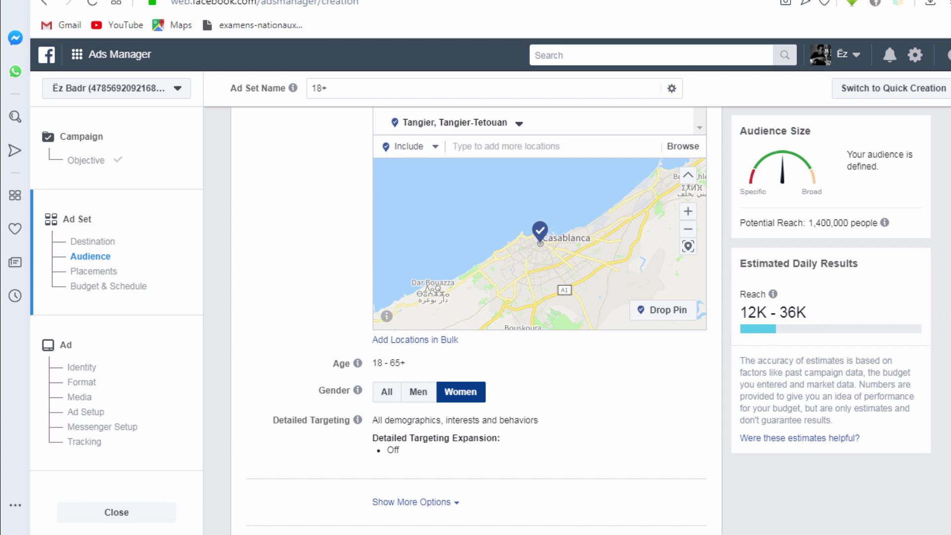
Step: Switch the ad set from automatic to manual placements
scroll(476, 322, down, 5)
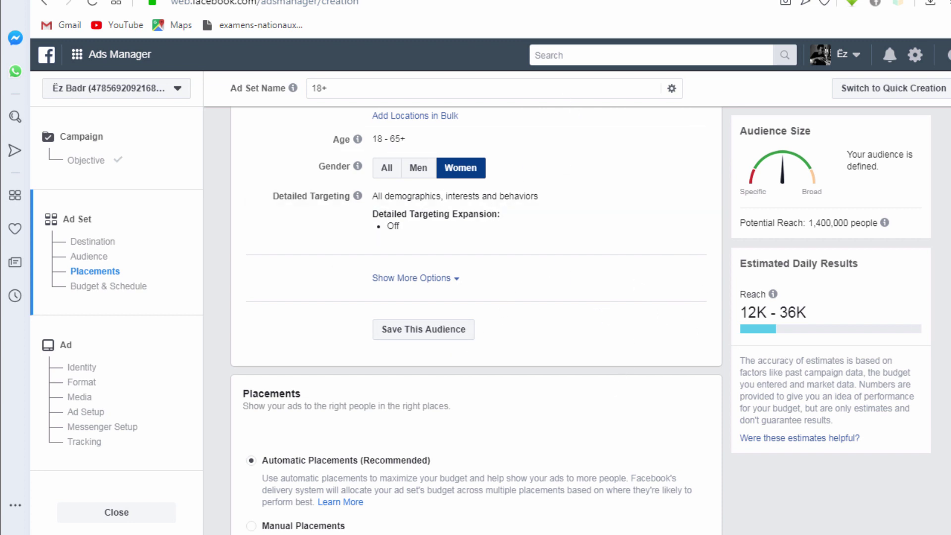
scroll(475, 317, down, 3)
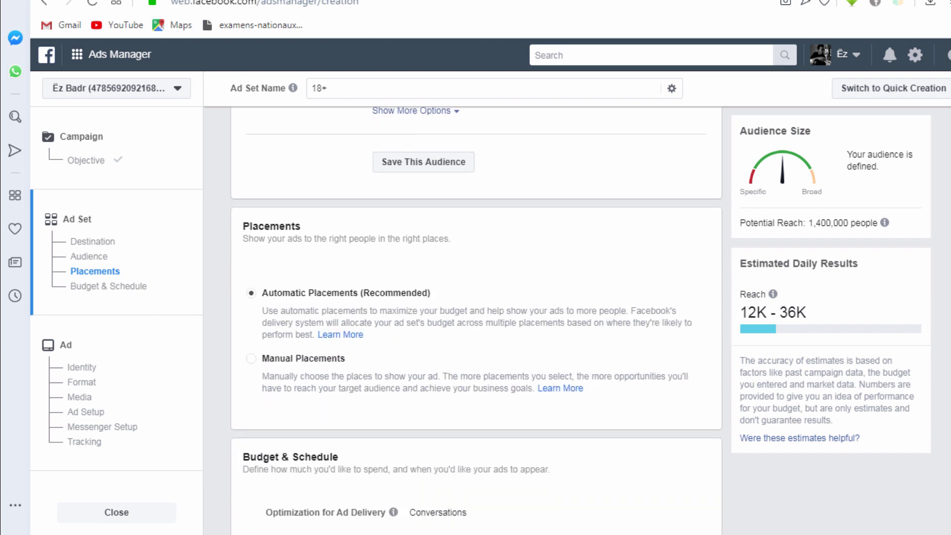
scroll(651, 253, up, 4)
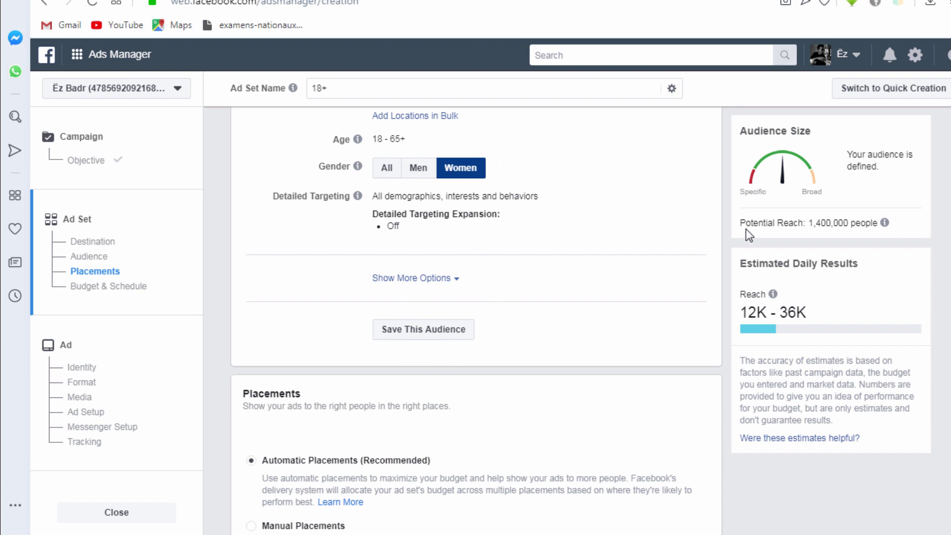
scroll(745, 229, down, 5)
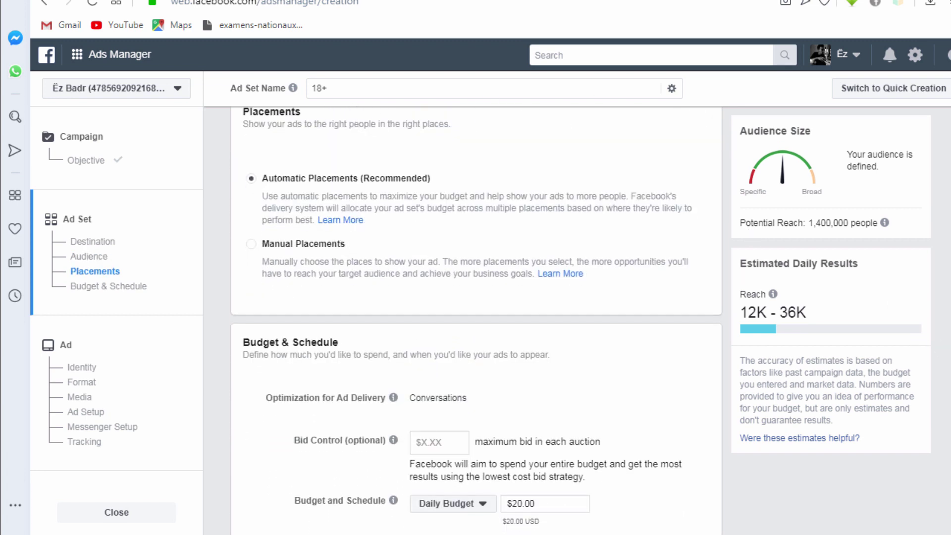
scroll(679, 350, down, 1)
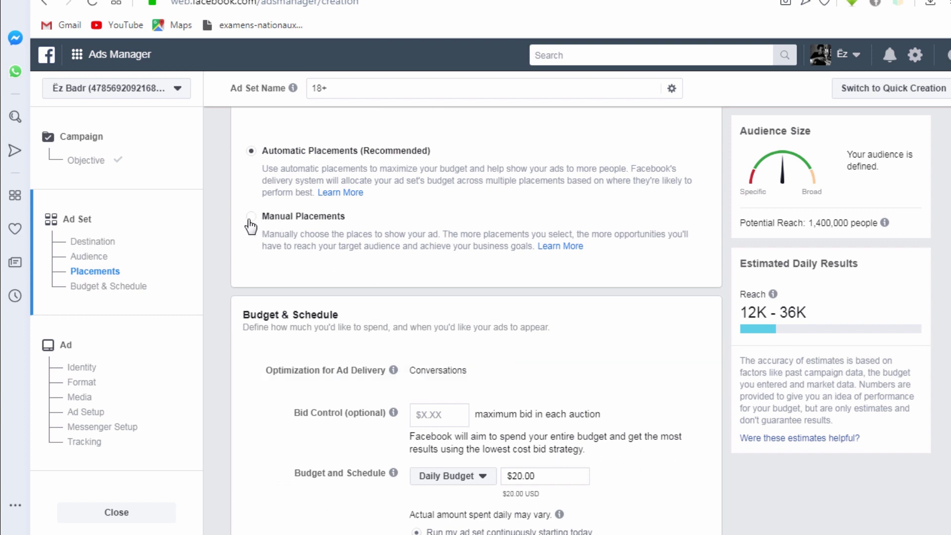
click(249, 219)
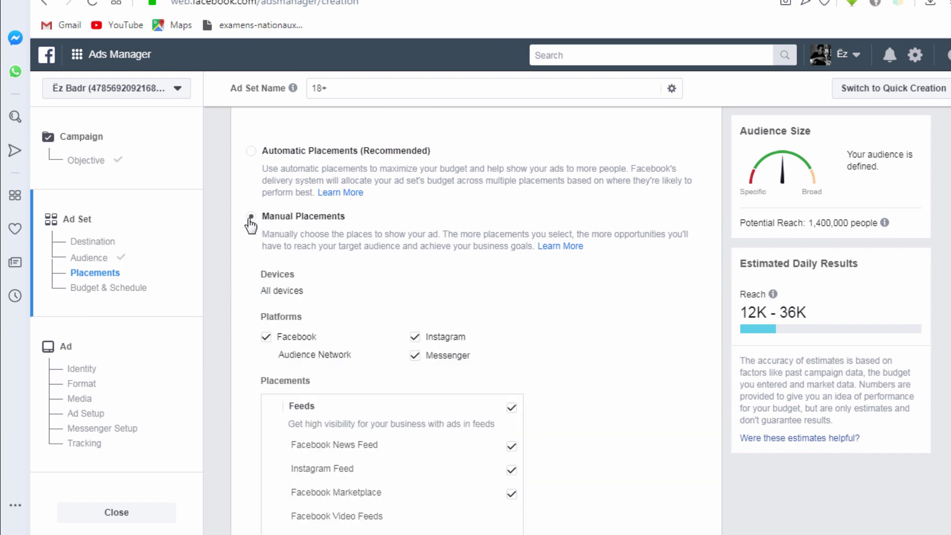
Step: Remove the Instagram platform from the manual placements while keeping Messenger included
click(413, 356)
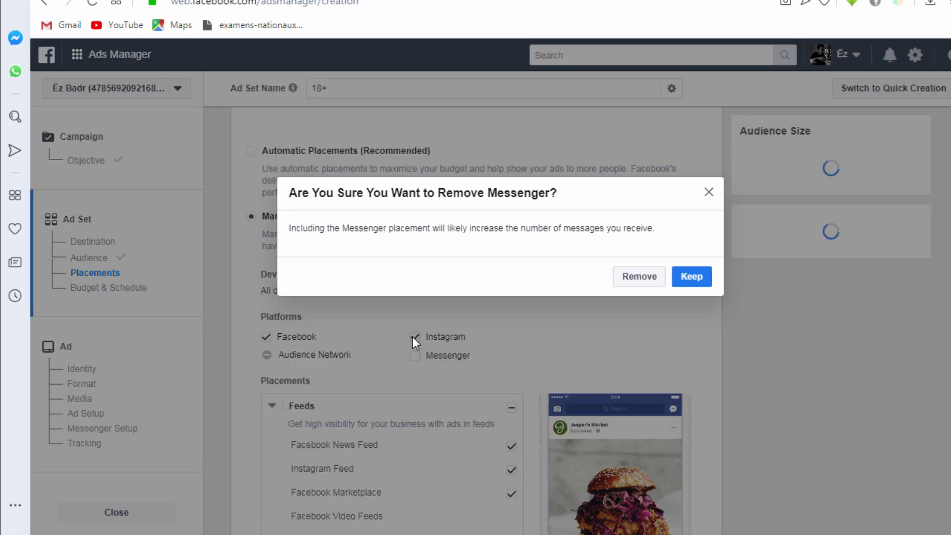
click(684, 281)
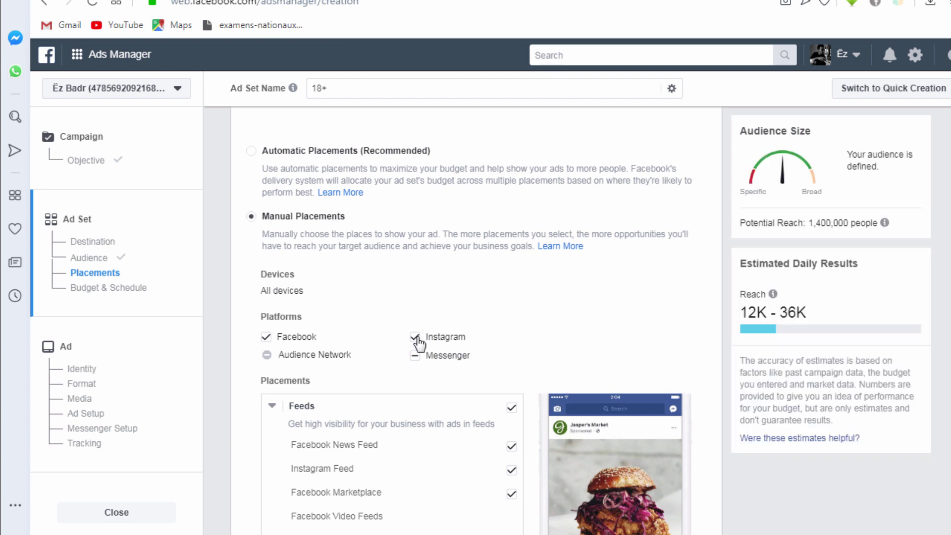
click(415, 337)
Step: Exclude Facebook Stories, Messenger Inbox and Facebook Marketplace from the individual ad placements
scroll(499, 323, down, 8)
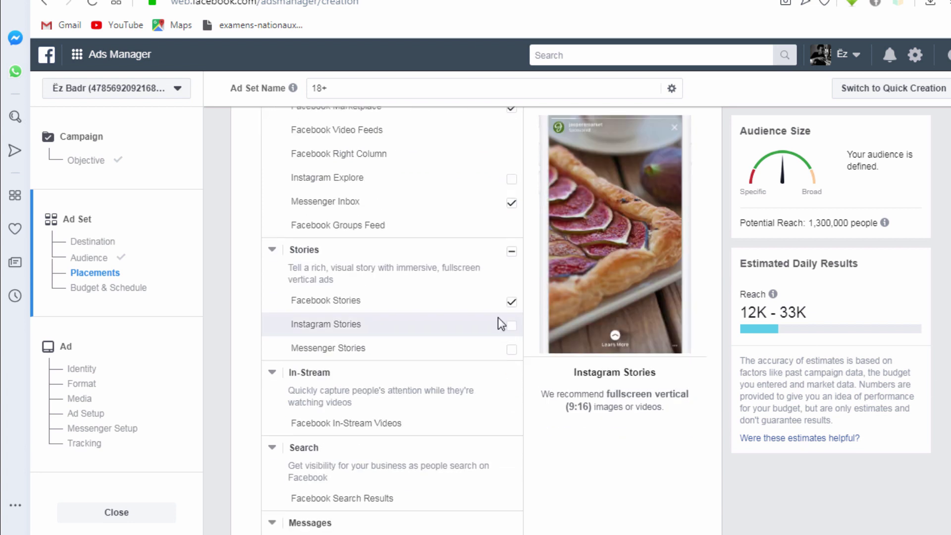
click(511, 203)
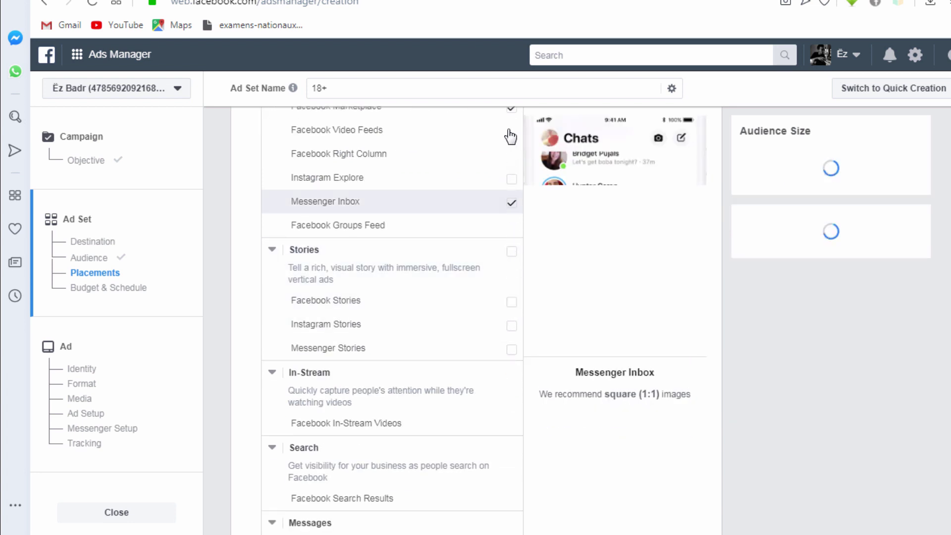
click(512, 109)
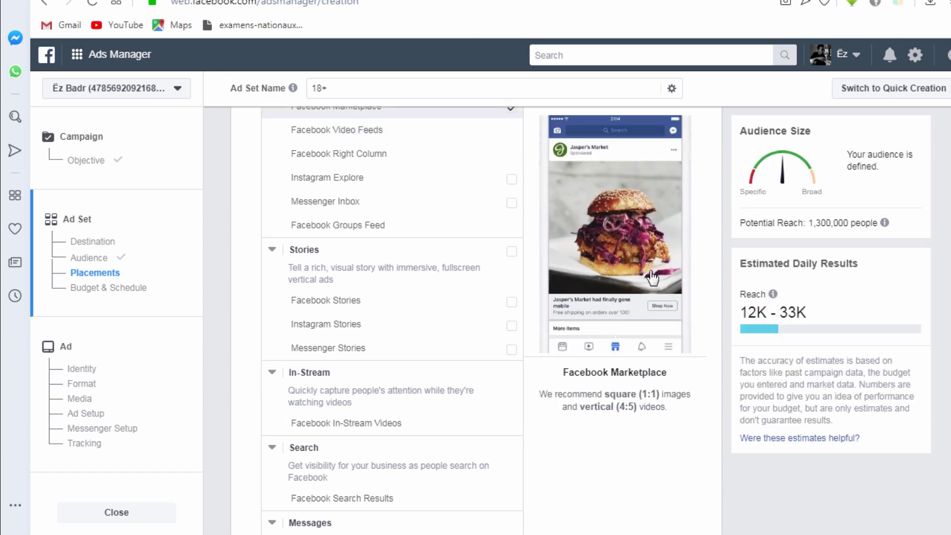
Step: Set the ad set's daily budget to $8.00 and continue to the ad creation stage
scroll(392, 317, down, 8)
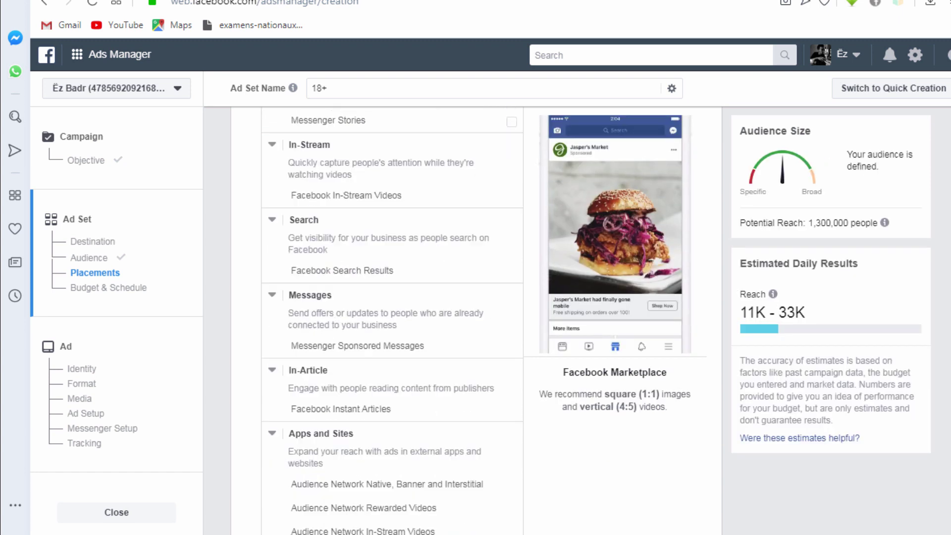
scroll(475, 312, up, 1)
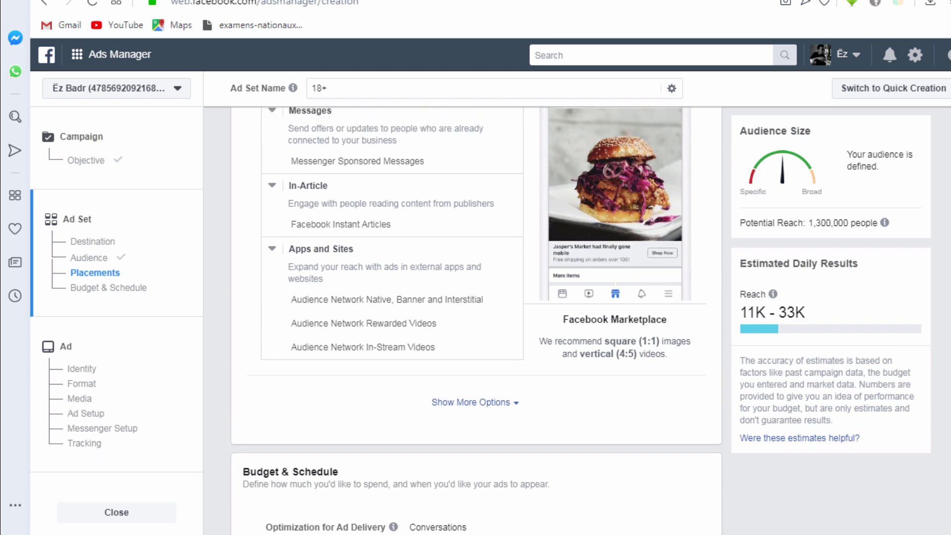
scroll(475, 317, down, 6)
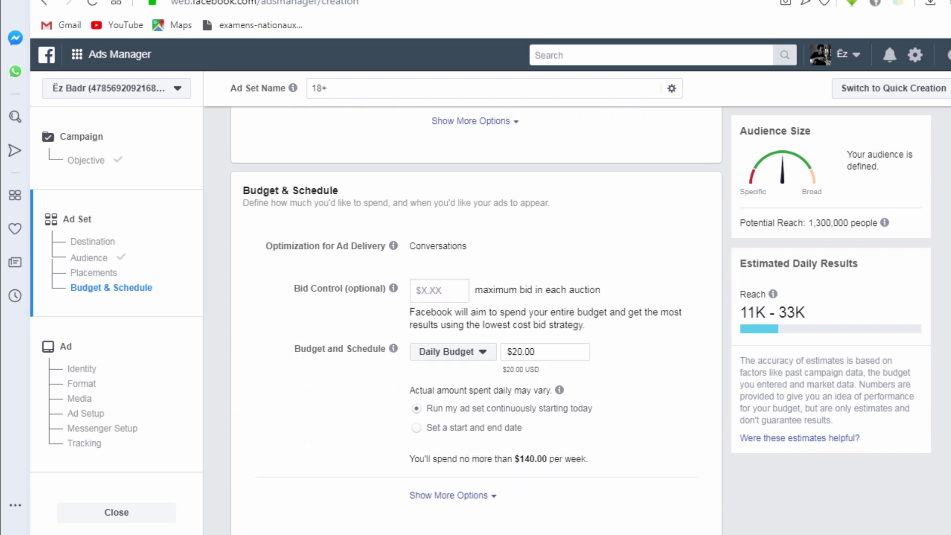
click(537, 354)
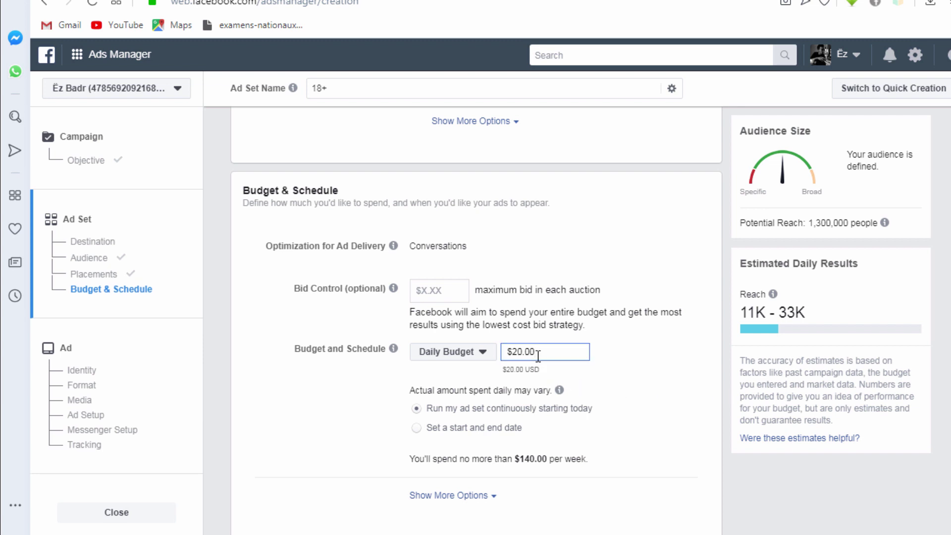
key(BackSpace)
key(BackSpace)
key(BackSpace)
click(575, 378)
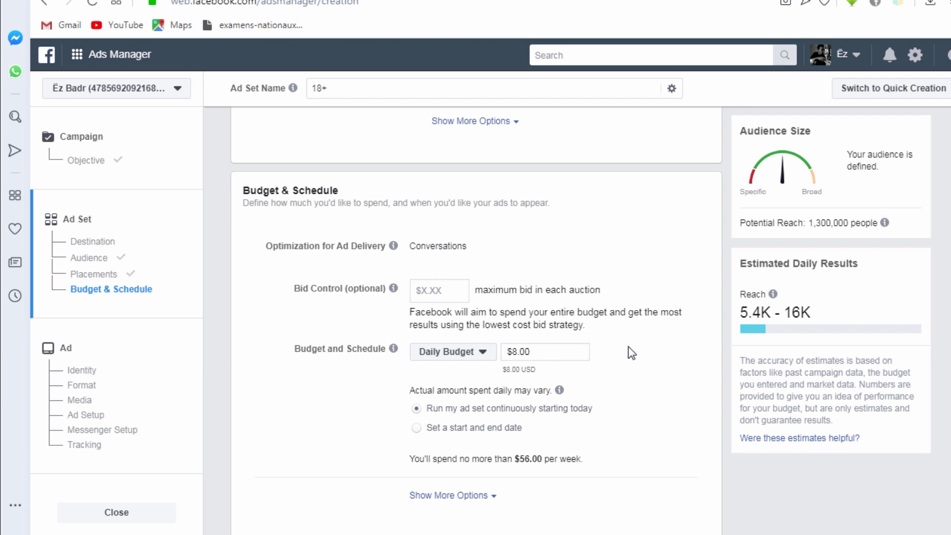
scroll(475, 322, down, 2)
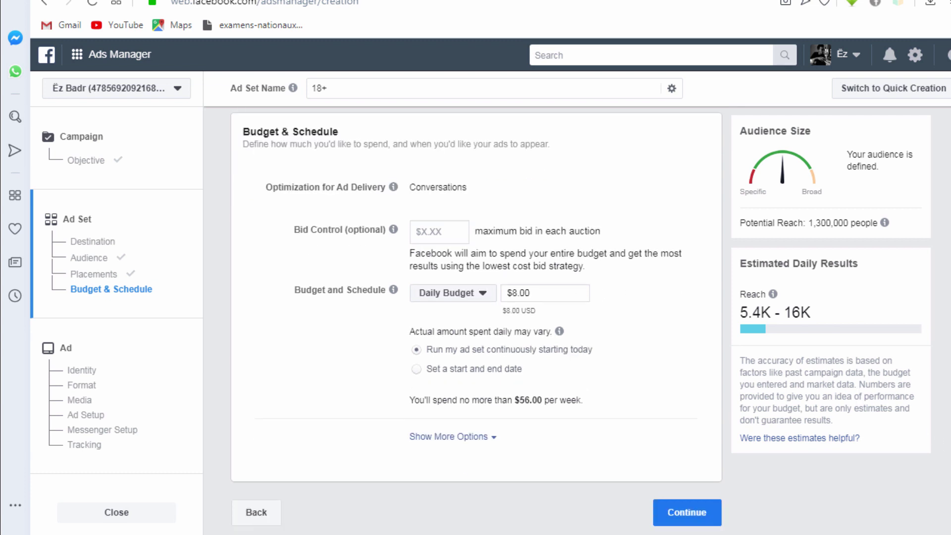
click(696, 512)
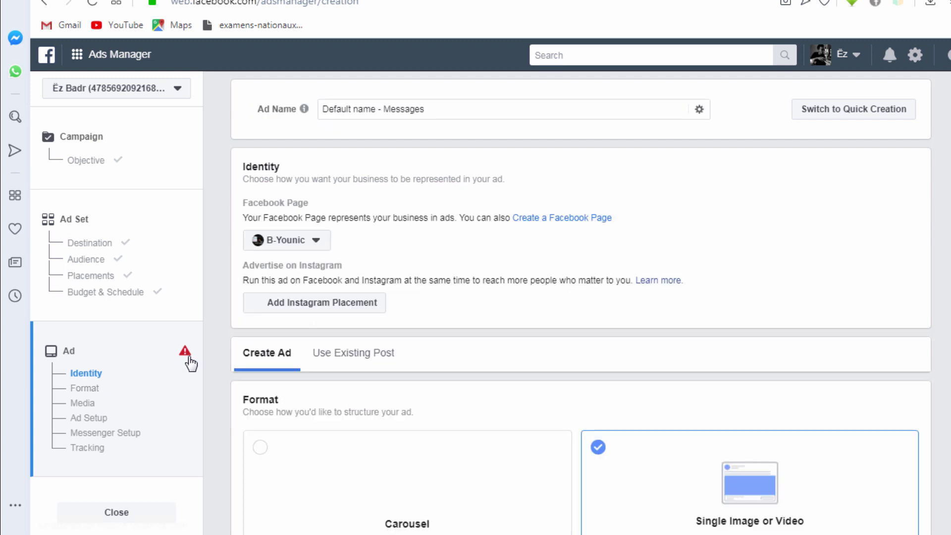
Step: Look through the available page groups and choose منتجات طبية as the Facebook Page representing the ad
click(302, 251)
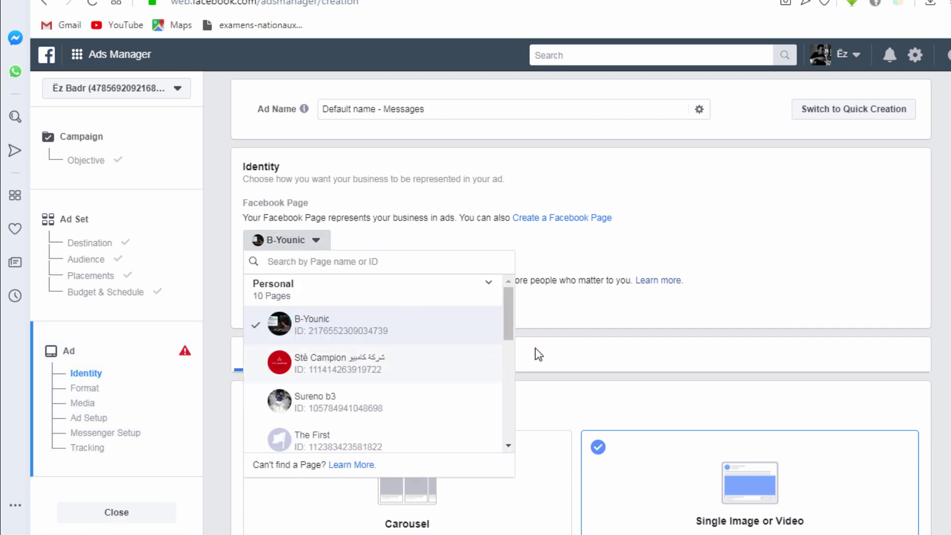
drag(509, 314, 510, 430)
click(315, 414)
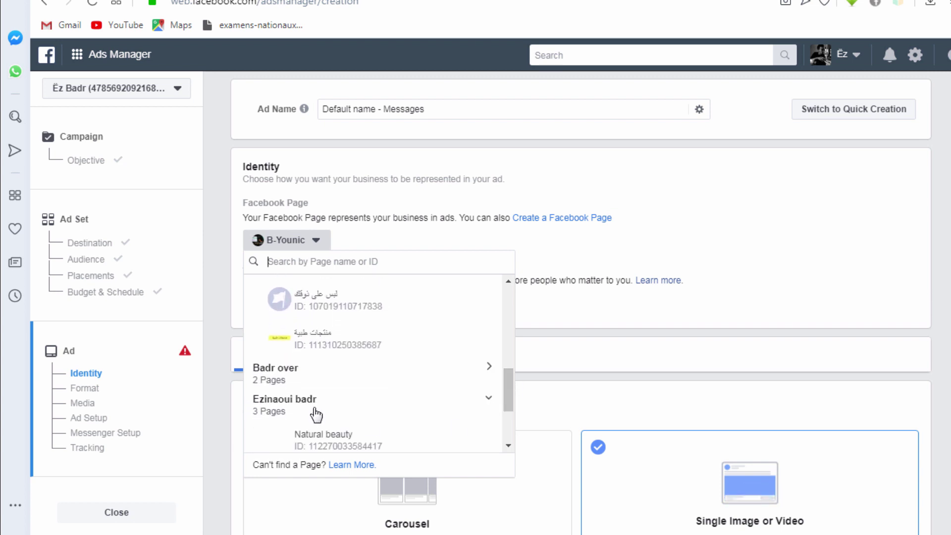
mouse_move(509, 400)
mouse_down()
mouse_move(511, 428)
mouse_move(507, 397)
mouse_up()
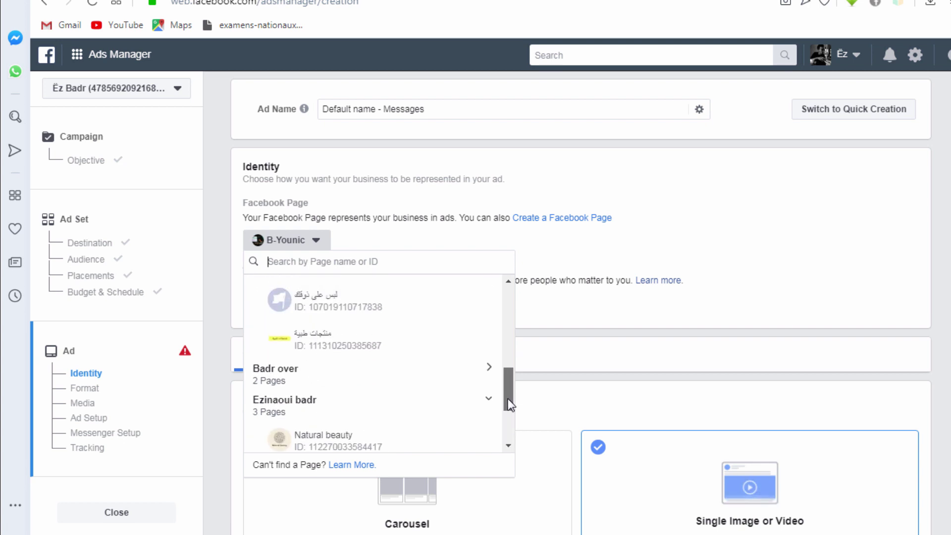
click(328, 415)
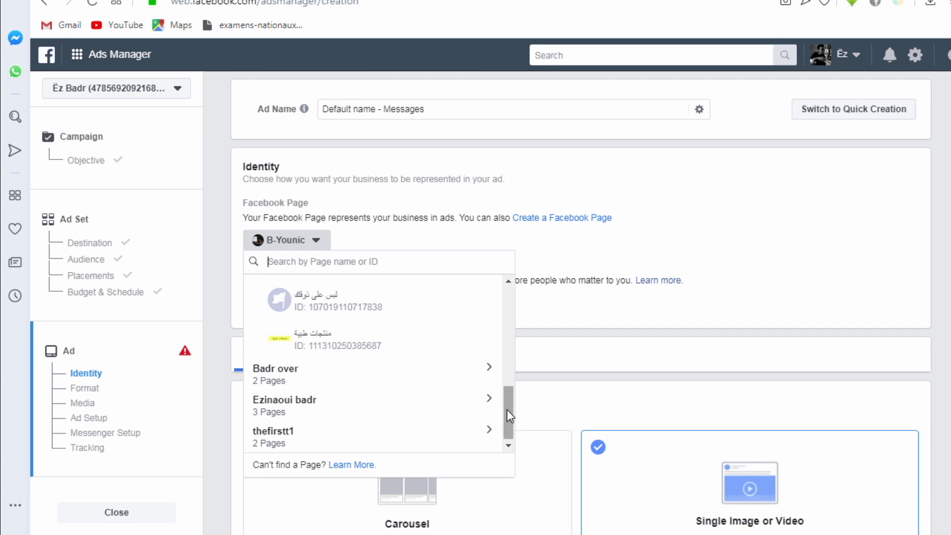
click(291, 412)
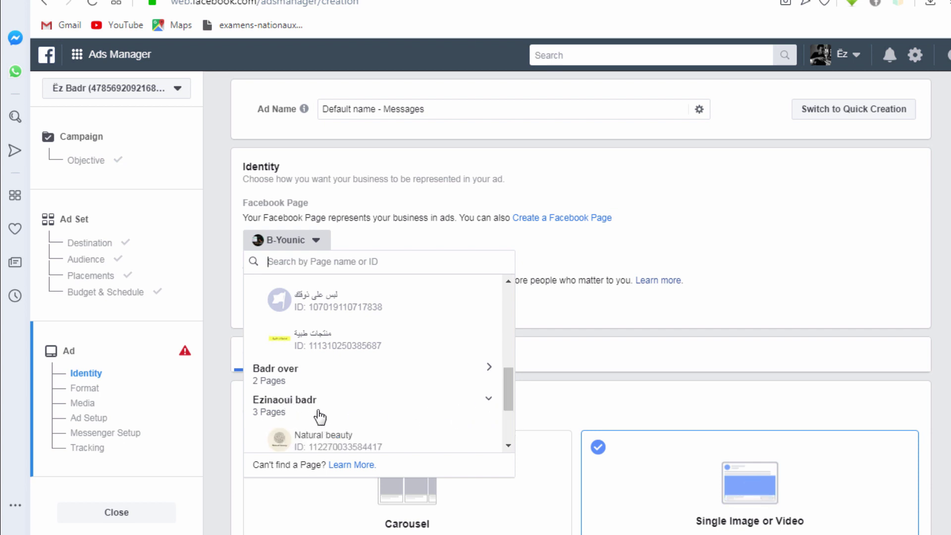
drag(504, 393, 505, 427)
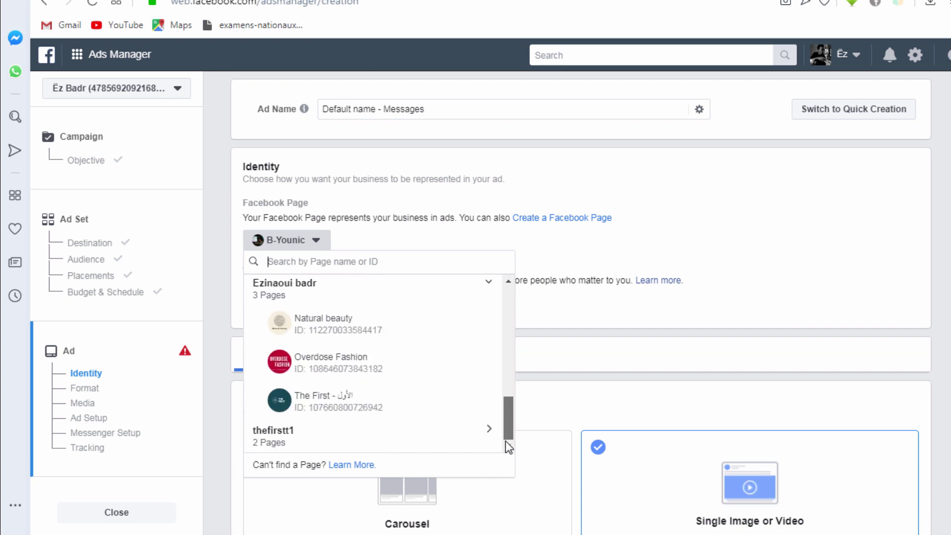
click(333, 445)
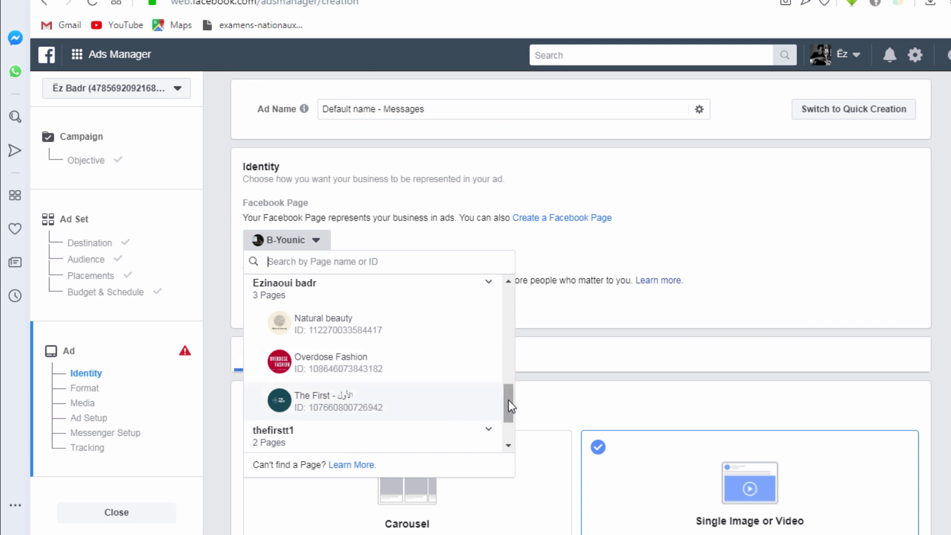
drag(507, 400, 506, 387)
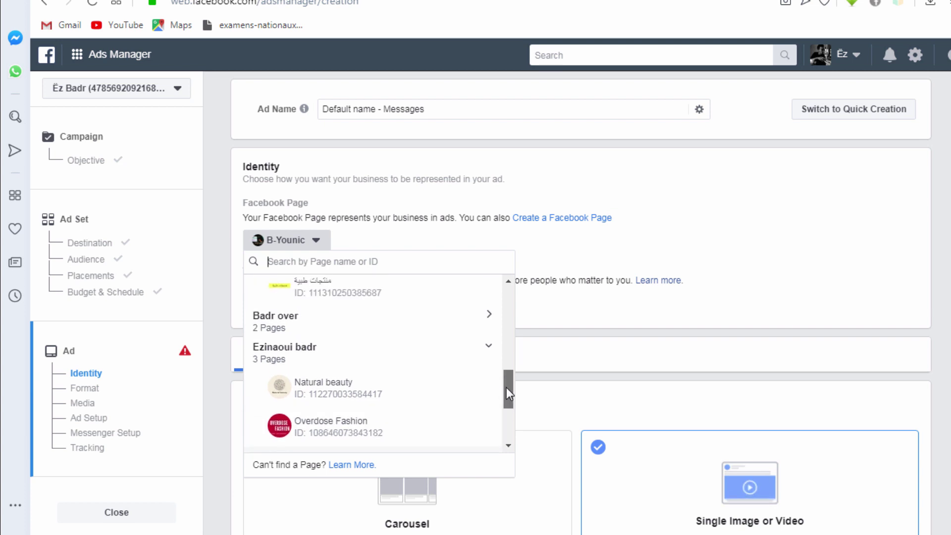
click(324, 358)
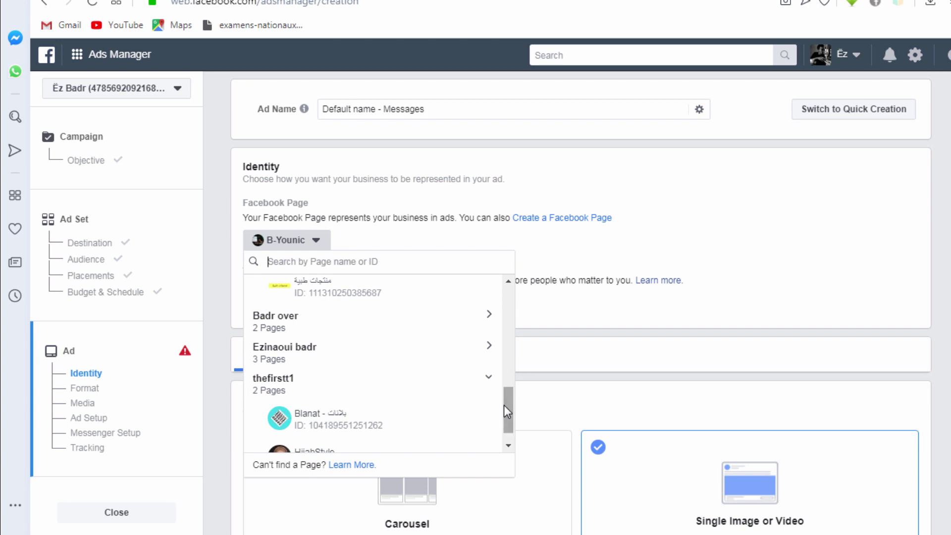
mouse_move(505, 411)
mouse_down()
mouse_move(506, 438)
mouse_move(509, 303)
mouse_move(510, 425)
mouse_up()
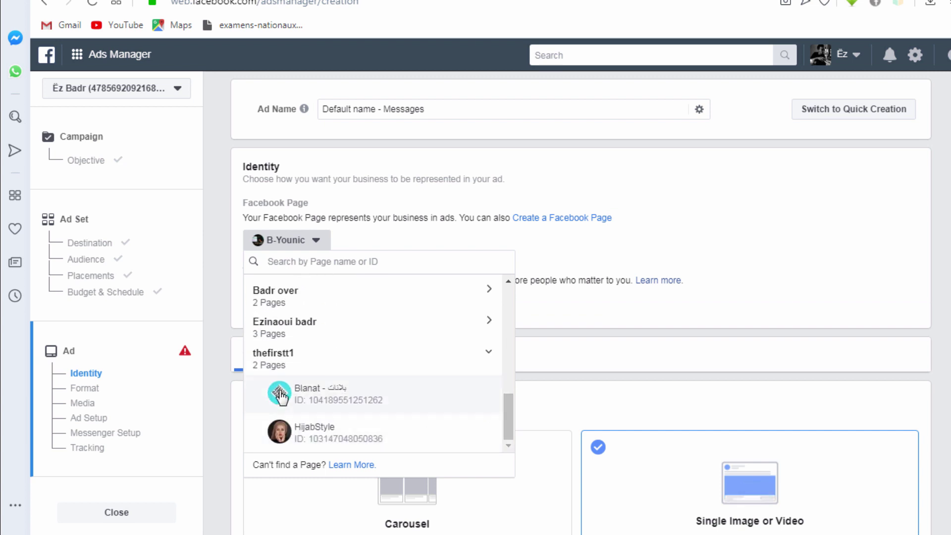
click(295, 328)
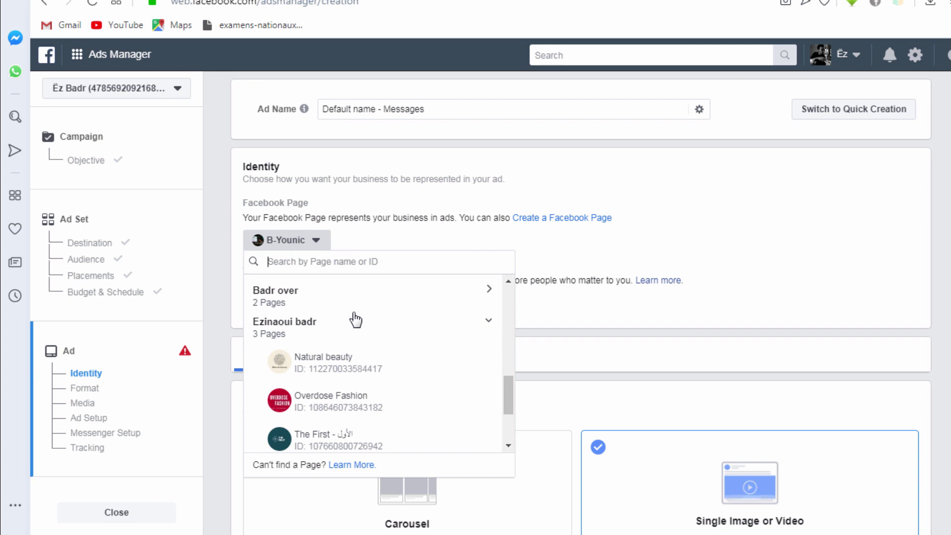
drag(511, 395, 510, 430)
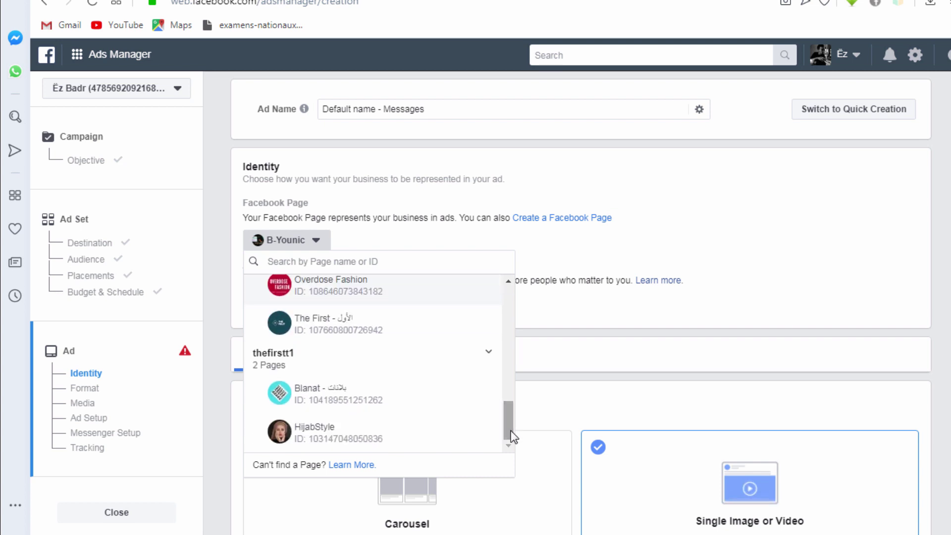
drag(507, 414, 508, 367)
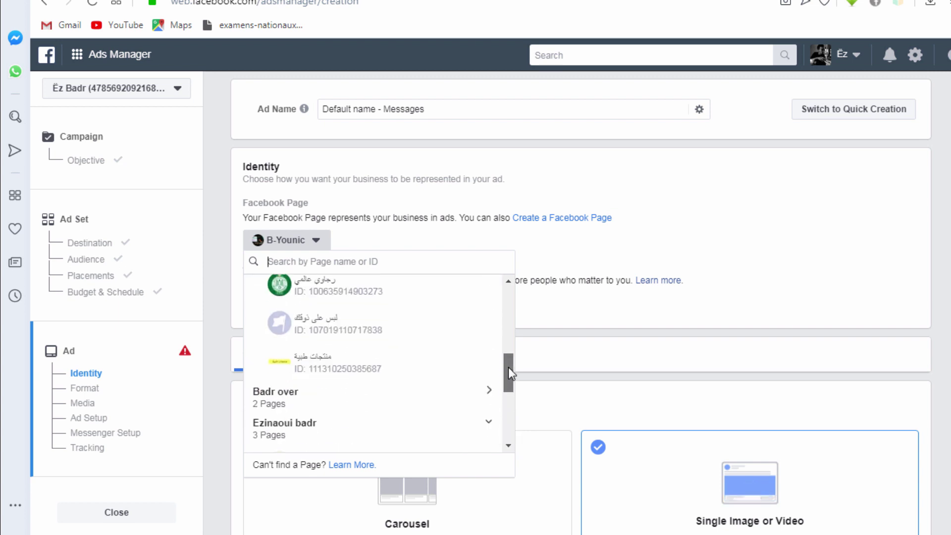
click(384, 369)
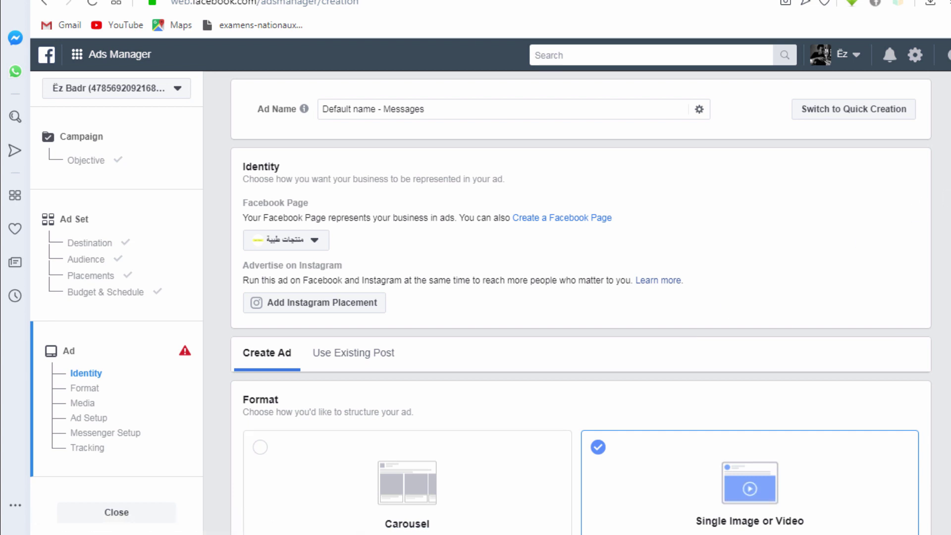
Step: Upload the video InShot_20200517_172101767 from the computer as the media for the single image or video ad
scroll(581, 303, down, 4)
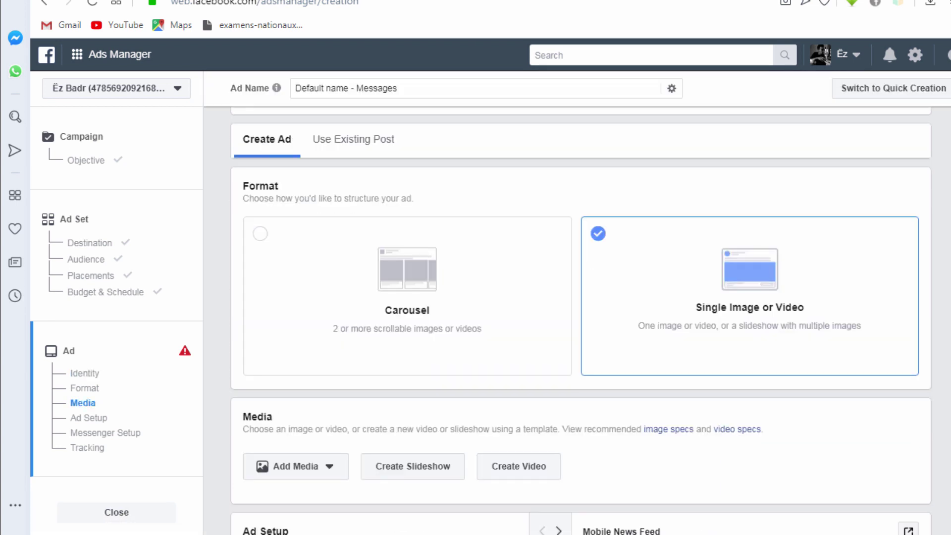
scroll(581, 317, down, 1)
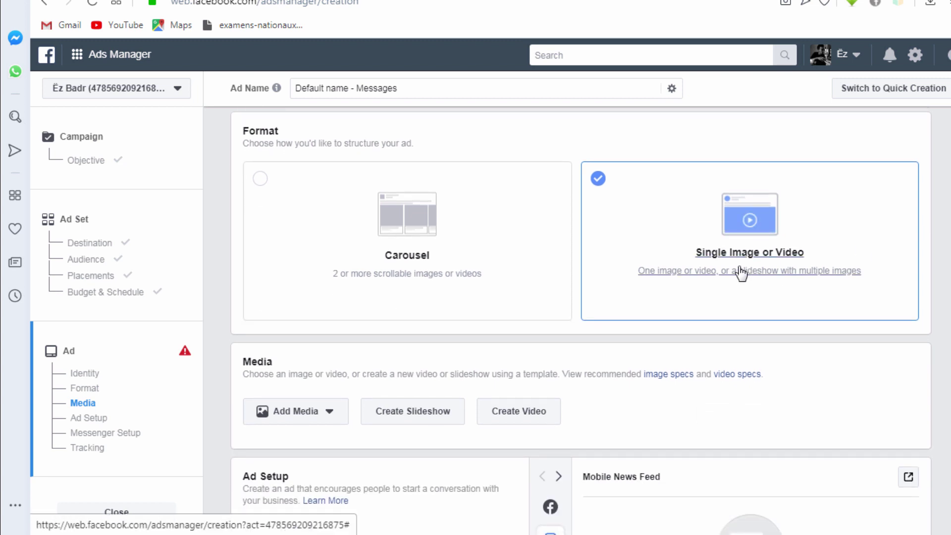
click(296, 412)
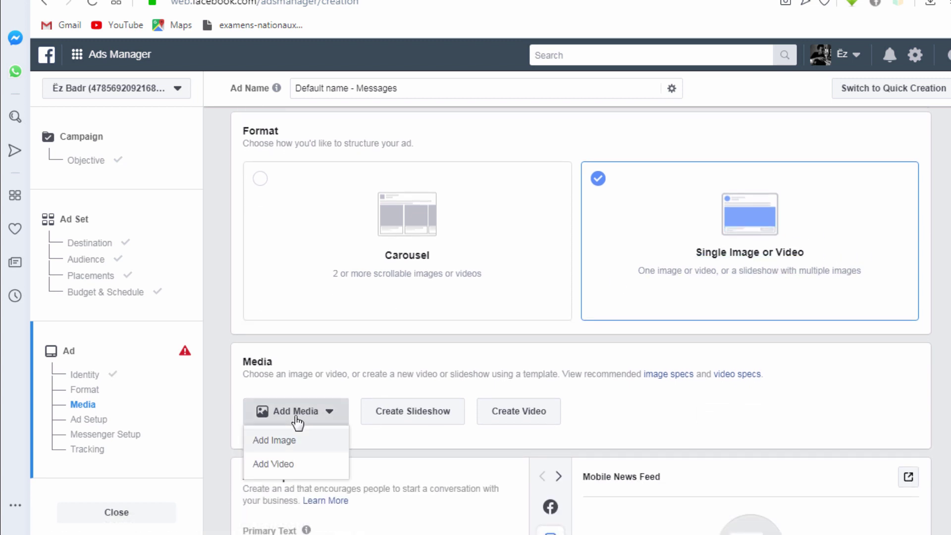
click(282, 468)
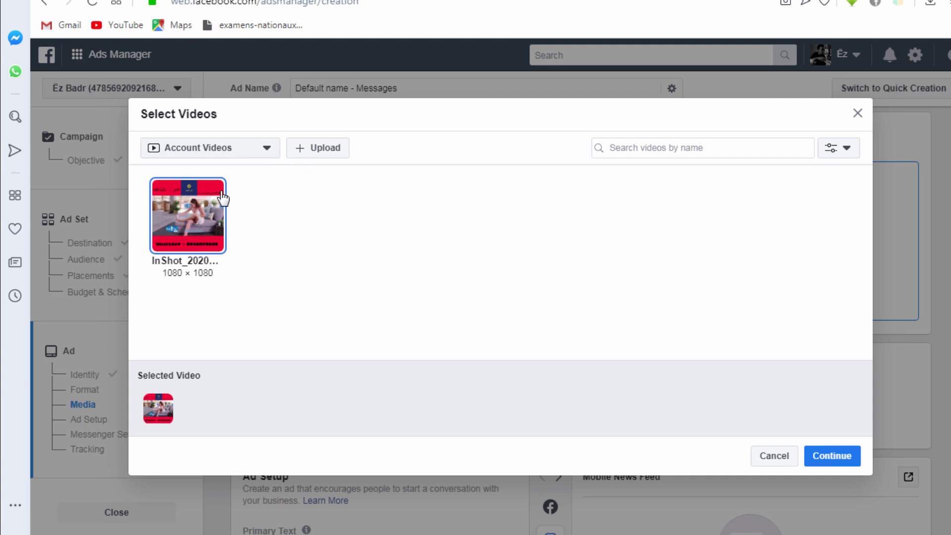
click(325, 150)
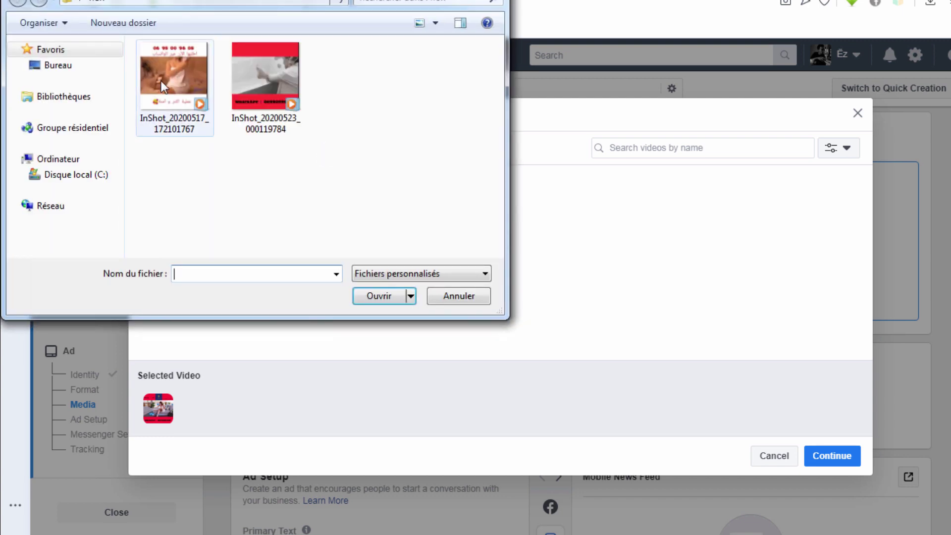
click(161, 81)
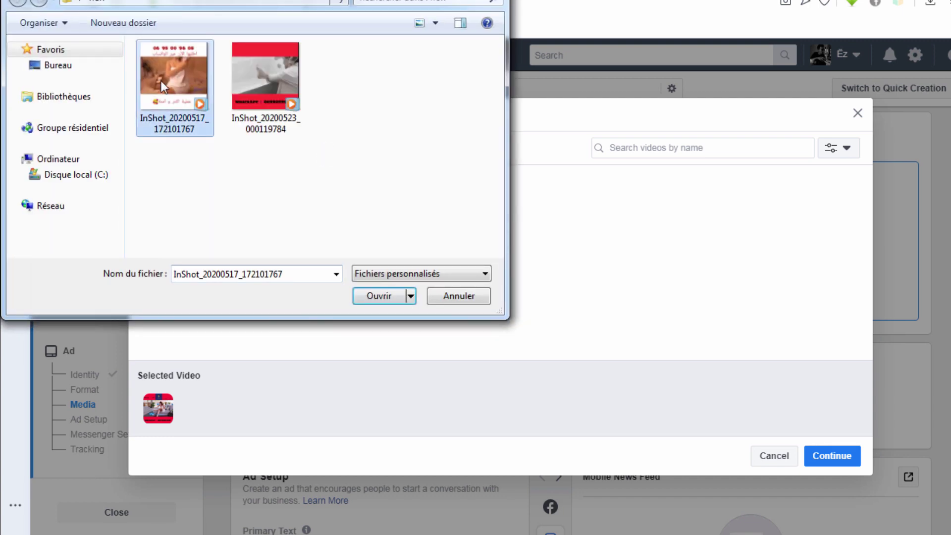
click(384, 293)
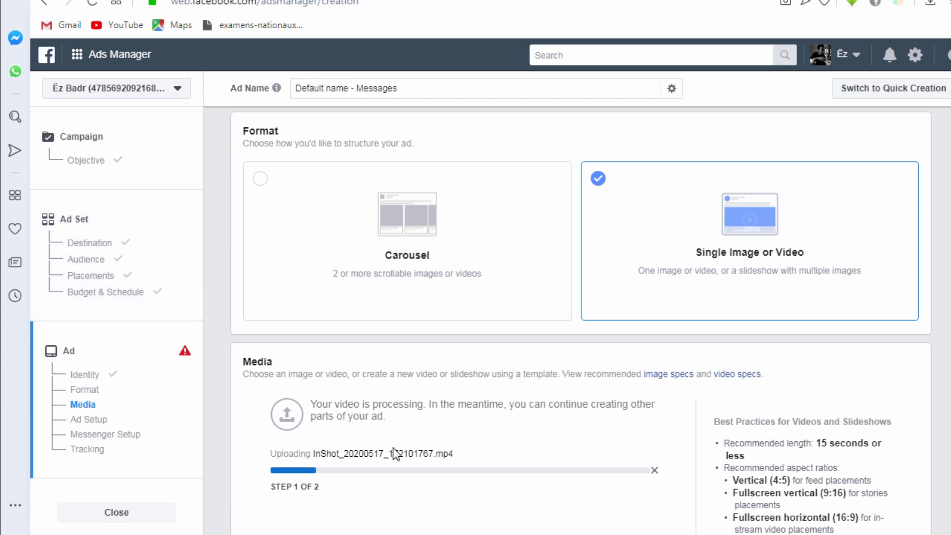
Step: Return to the ad set's audience, dismiss the Windows colour scheme prompt and open the detailed targeting for editing
click(95, 259)
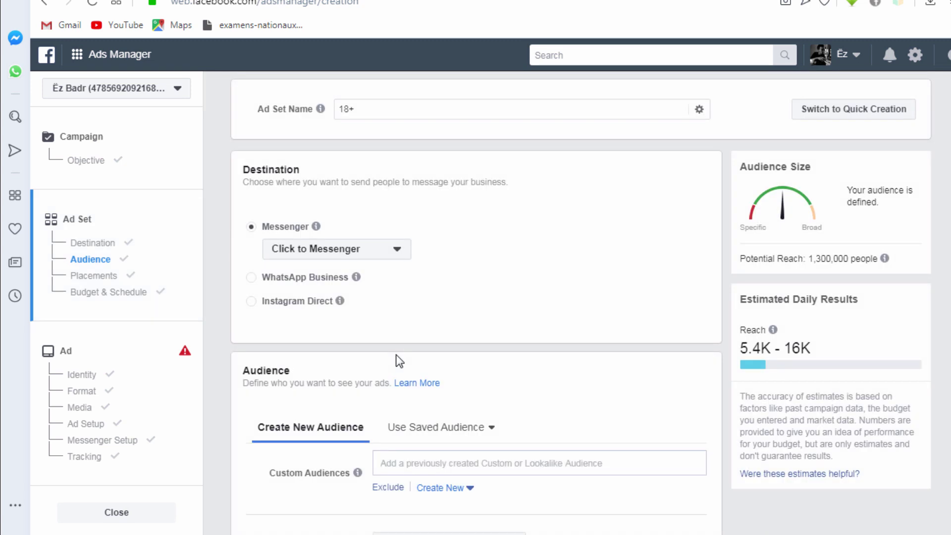
scroll(556, 384, down, 4)
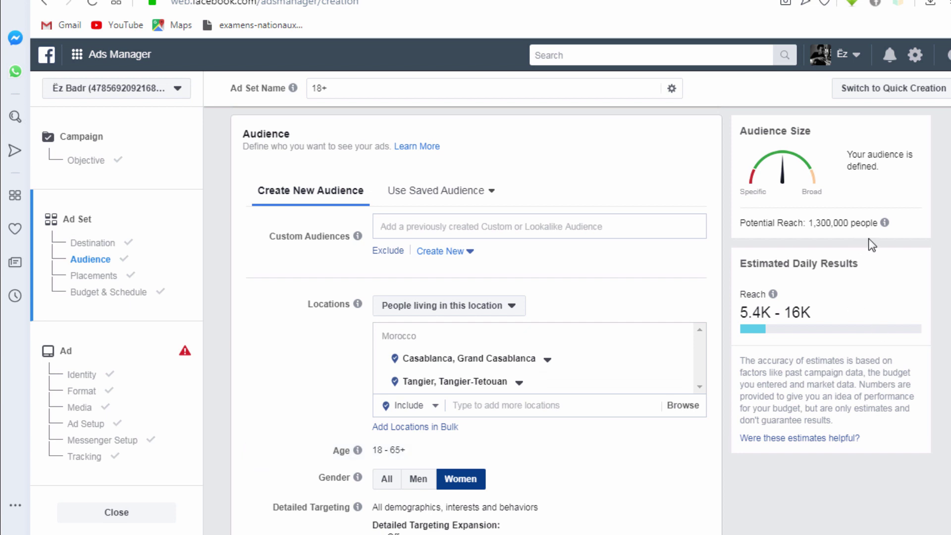
scroll(476, 320, down, 8)
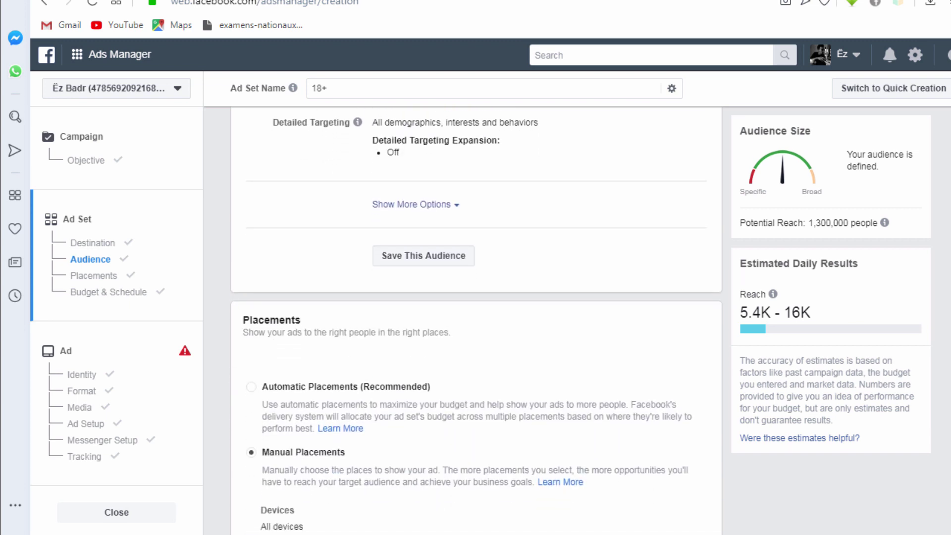
scroll(477, 320, up, 3)
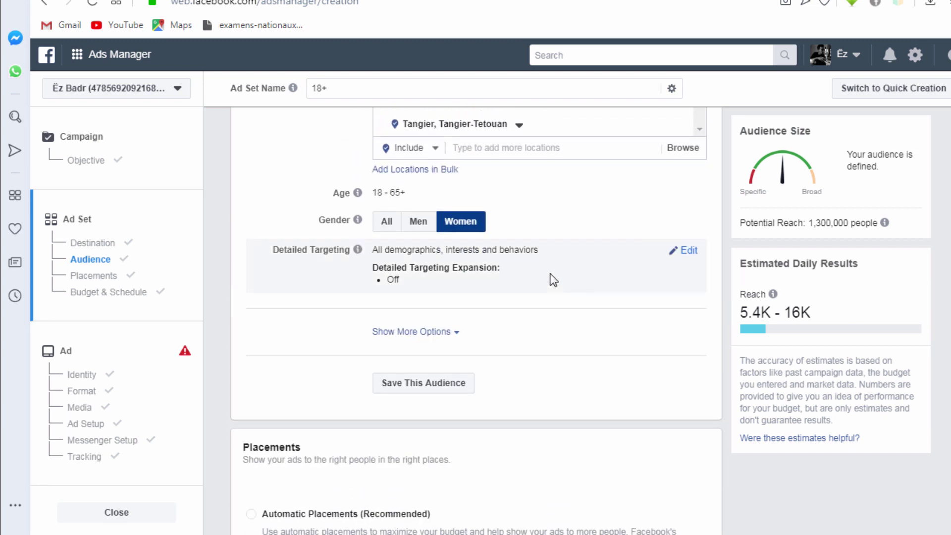
click(687, 251)
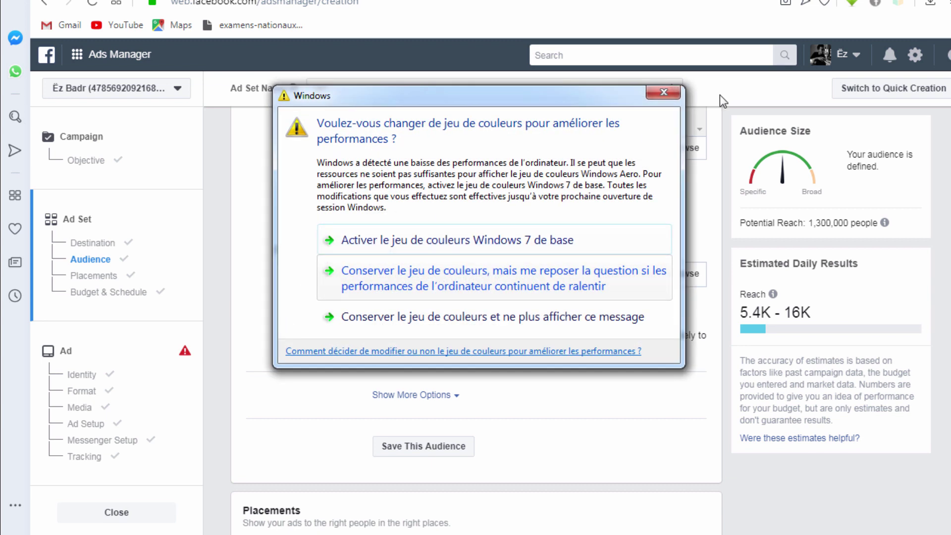
click(661, 91)
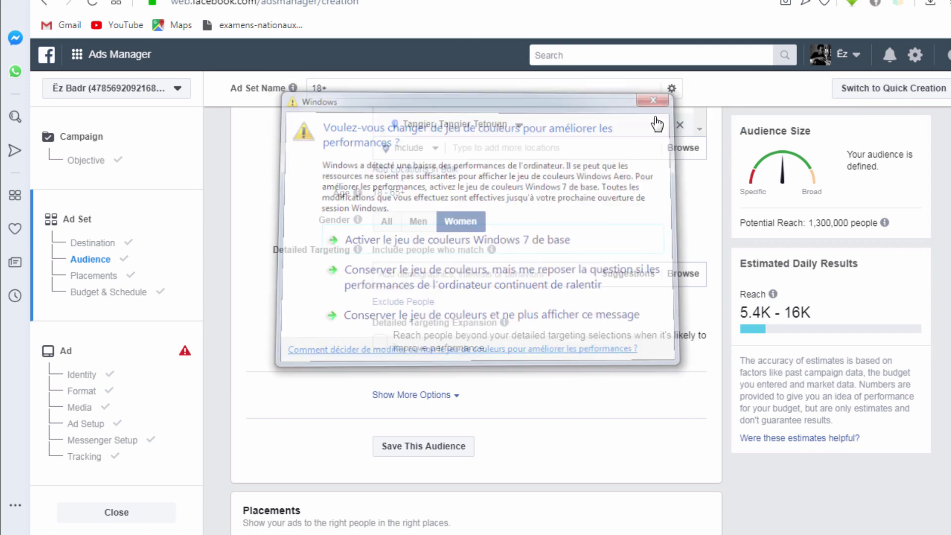
click(433, 278)
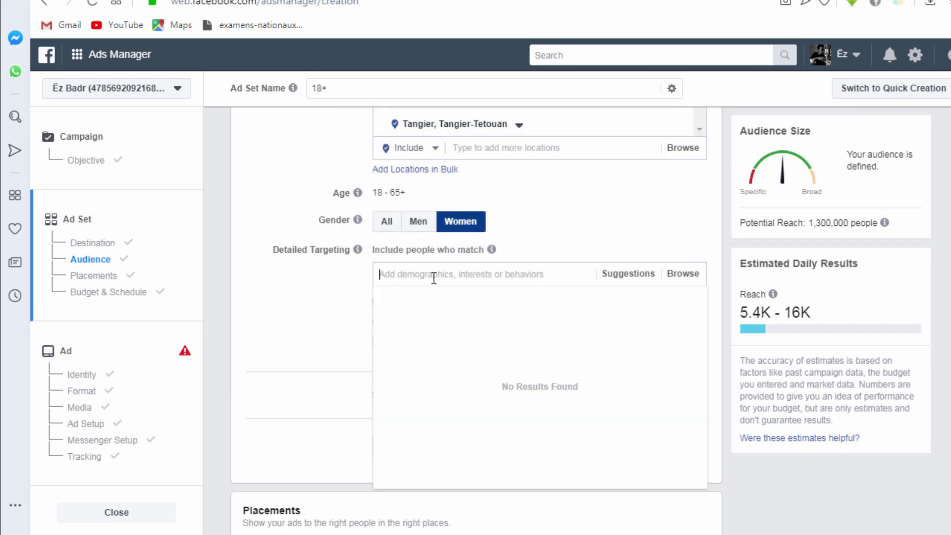
text(salon de)
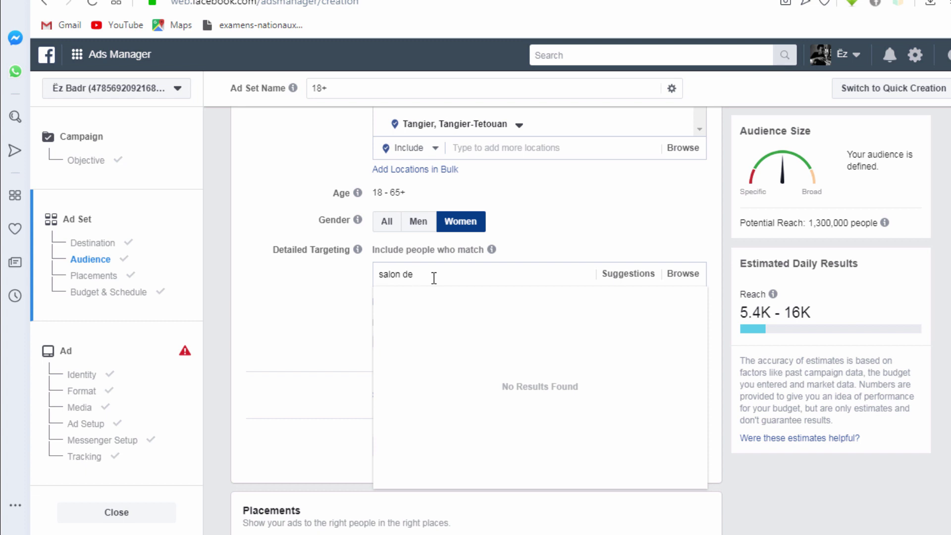
key(BackSpace)
key(BackSpace)
text(n)
key(BackSpace)
key(BackSpace)
key(BackSpace)
key(BackSpace)
key(BackSpace)
key(BackSpace)
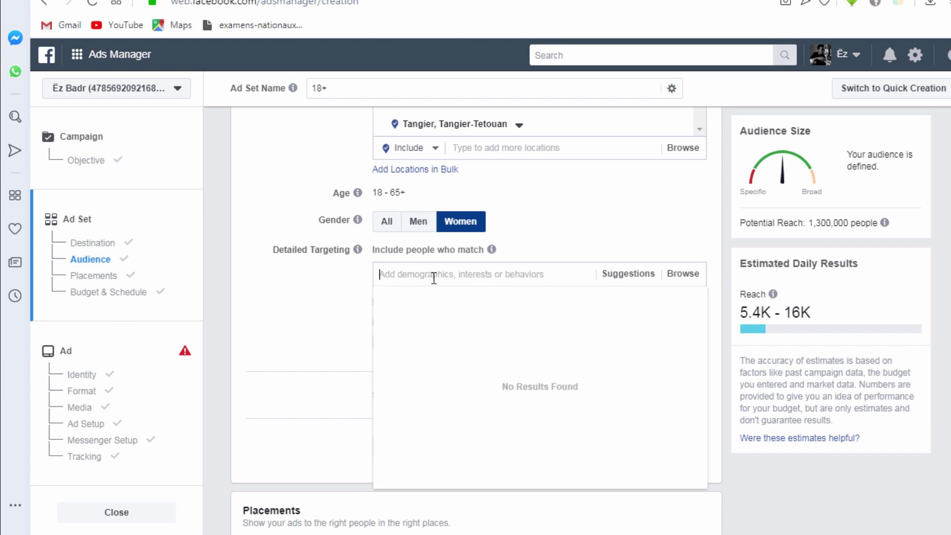
Step: Add the interests Beauty salons and Beauty Makeup to the audience's detailed targeting
text(salone)
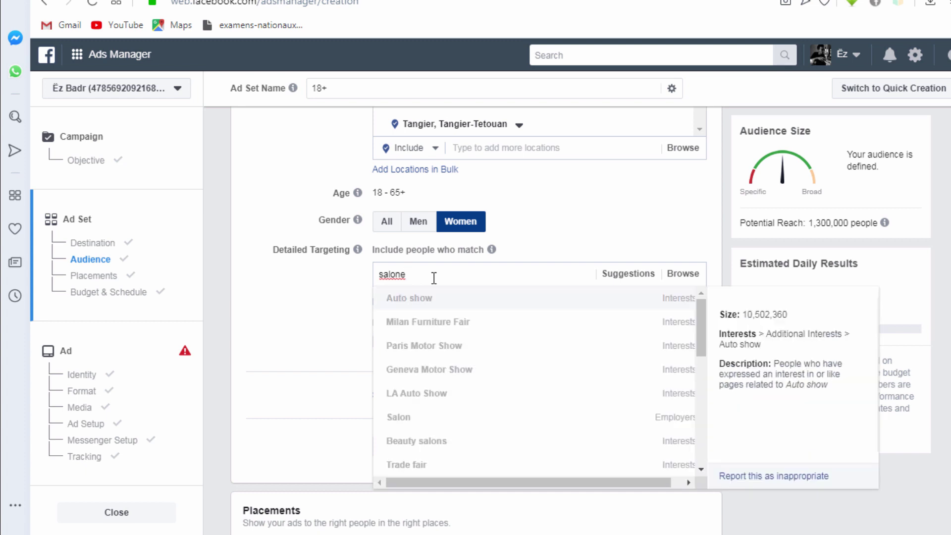
click(433, 445)
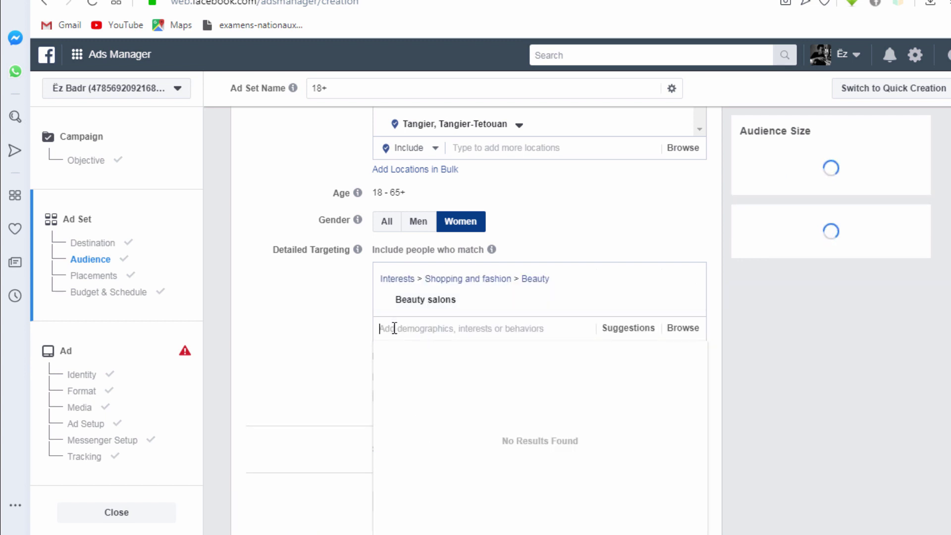
text(m)
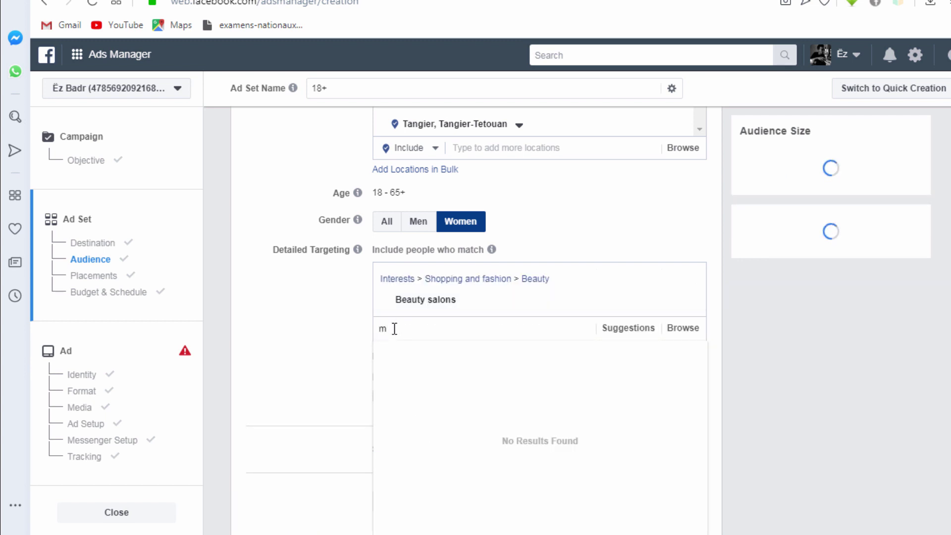
text(akeup)
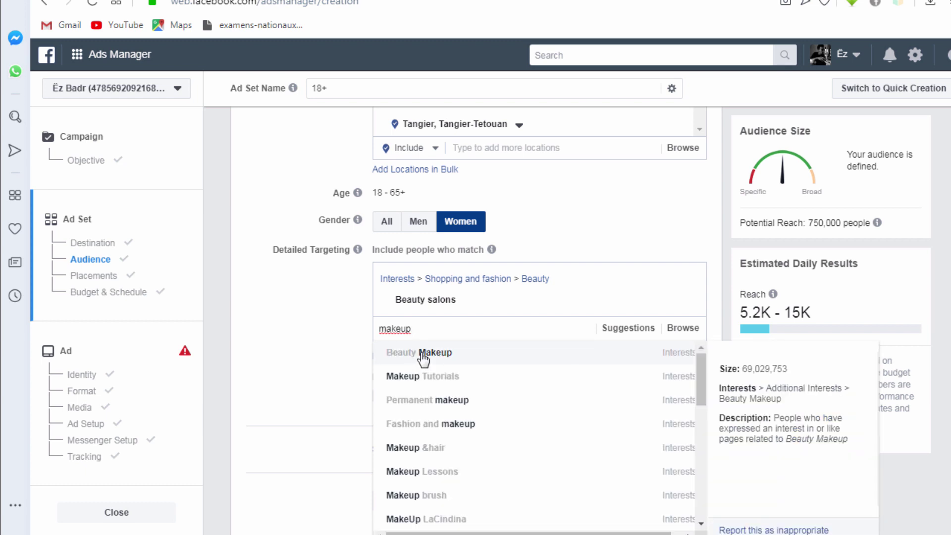
click(423, 352)
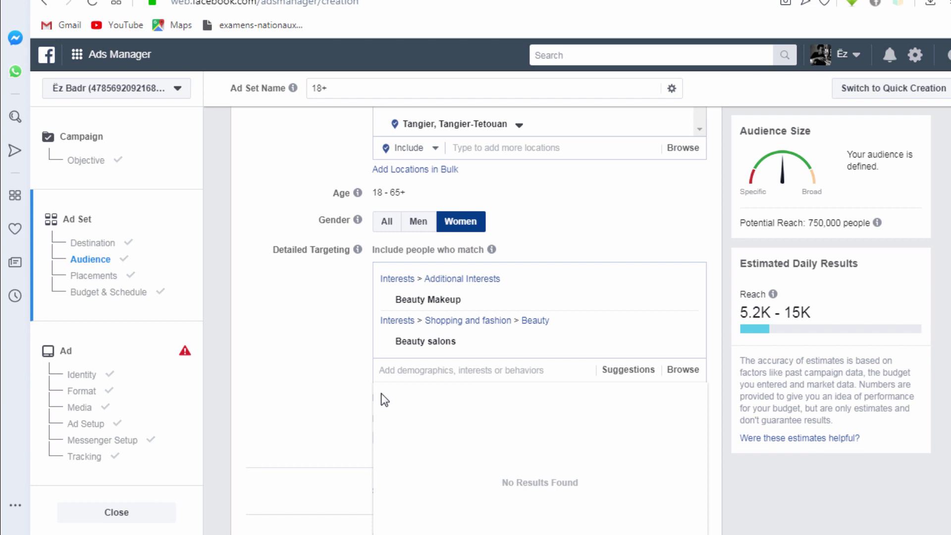
click(328, 373)
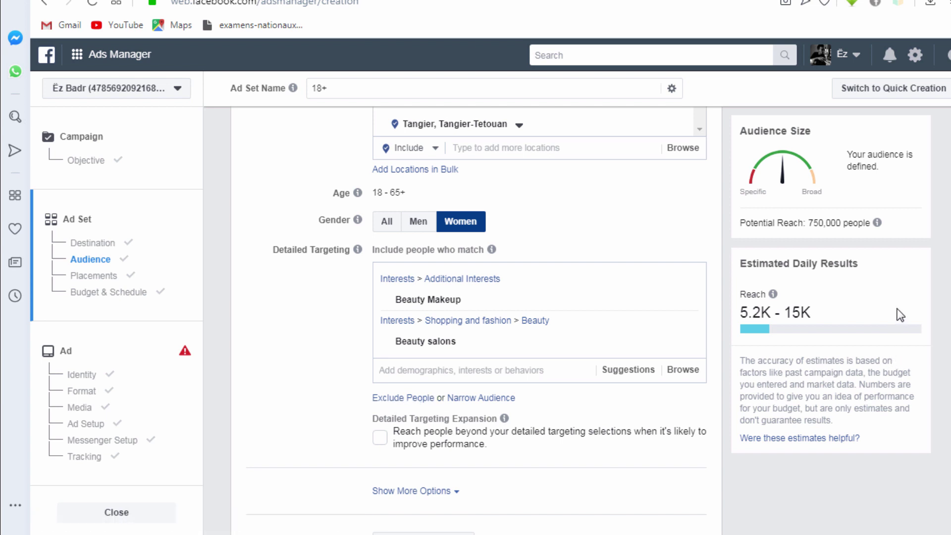
Step: Return to the ad stage and review the uploaded video, the ad setup fields and the Mobile News Feed preview
scroll(476, 317, down, 5)
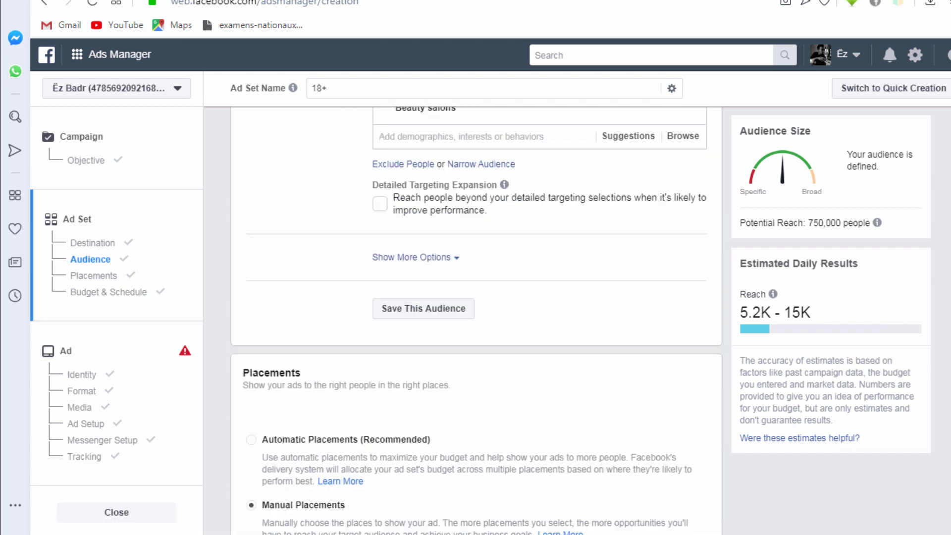
click(125, 378)
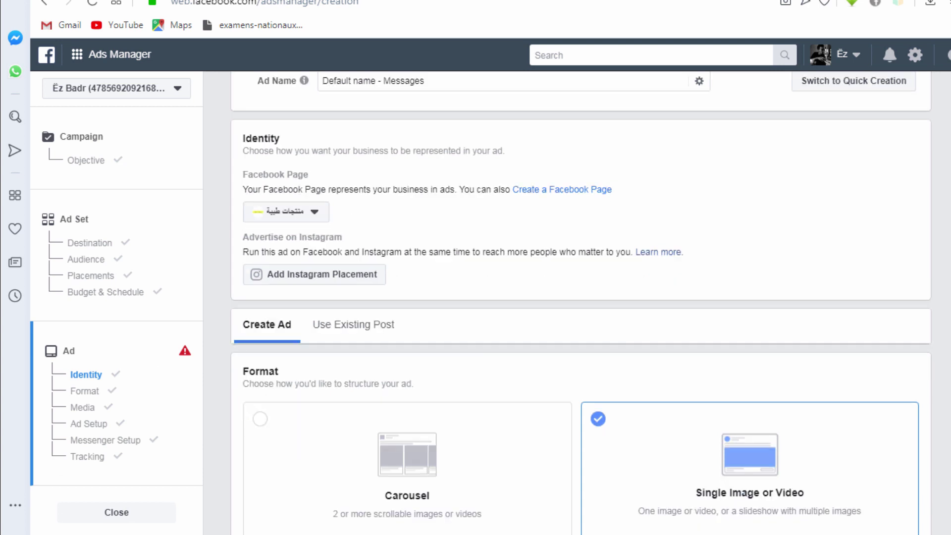
scroll(580, 300, down, 5)
scroll(580, 300, down, 6)
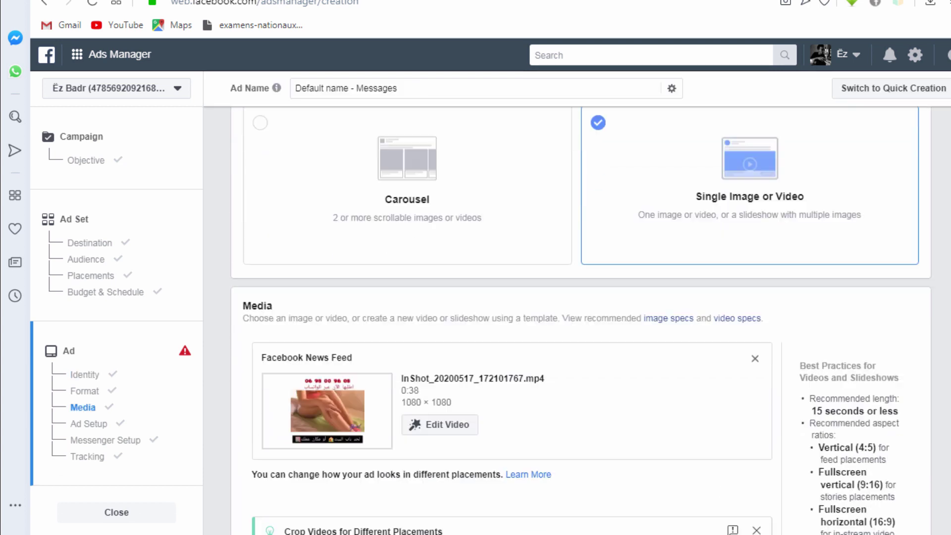
scroll(580, 300, down, 1)
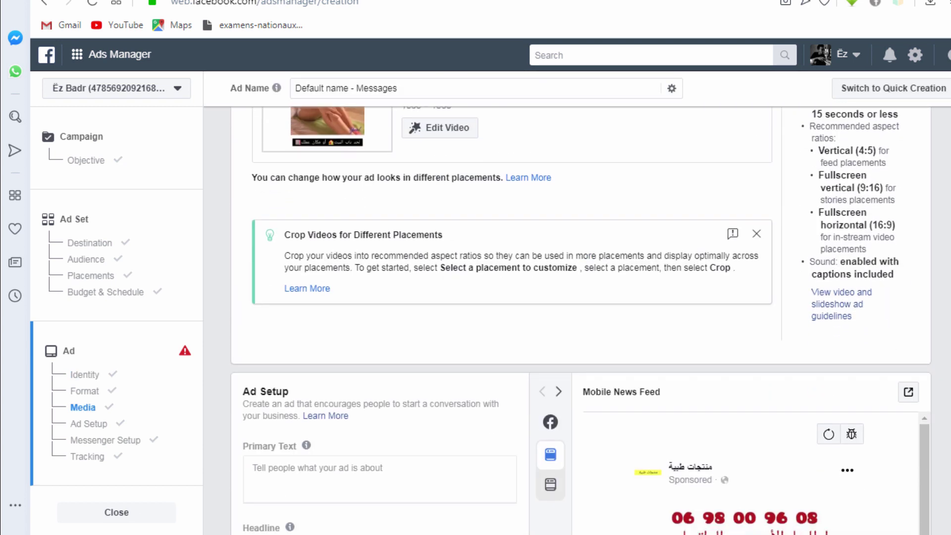
scroll(580, 322, down, 4)
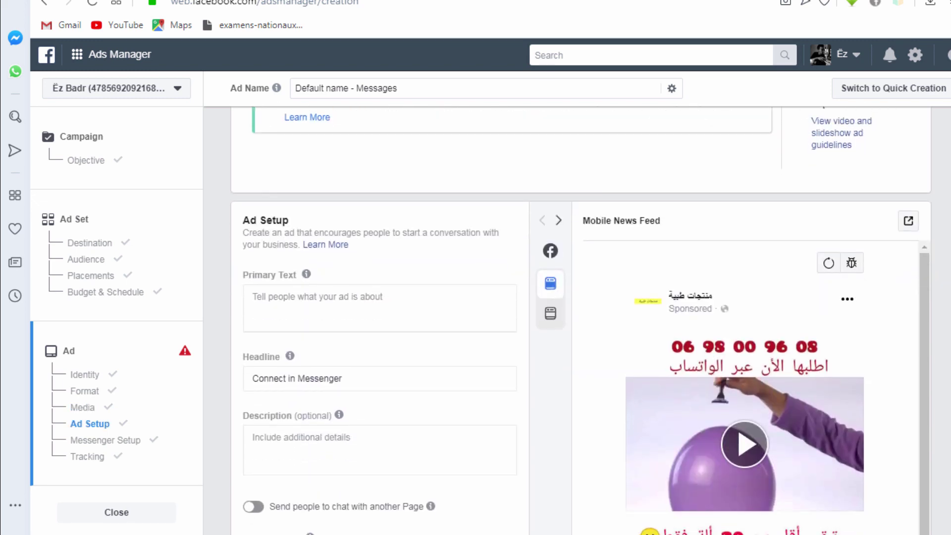
scroll(580, 321, up, 1)
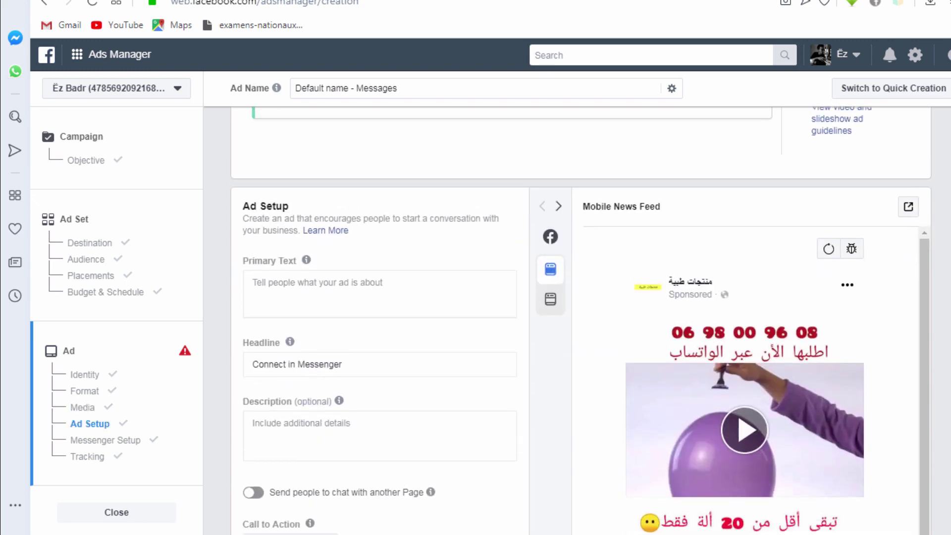
scroll(581, 319, up, 15)
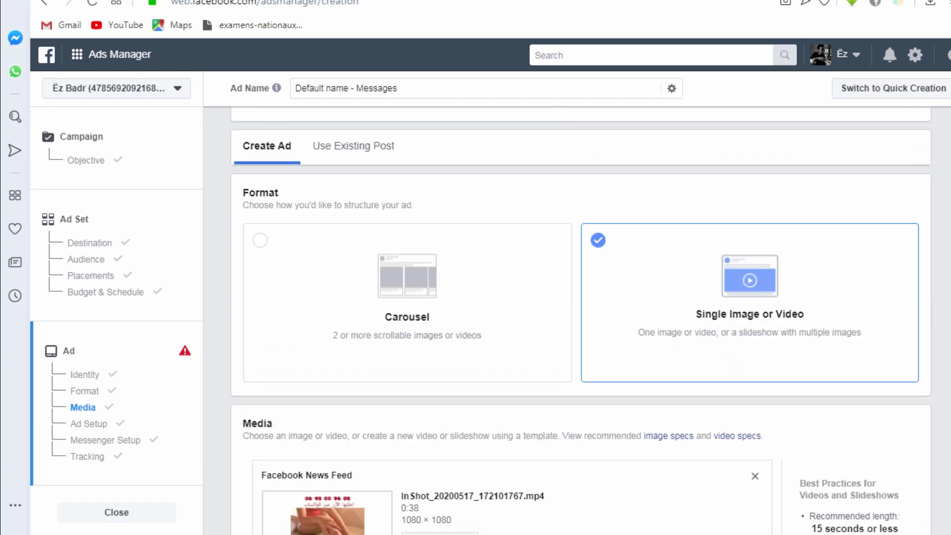
scroll(580, 320, up, 3)
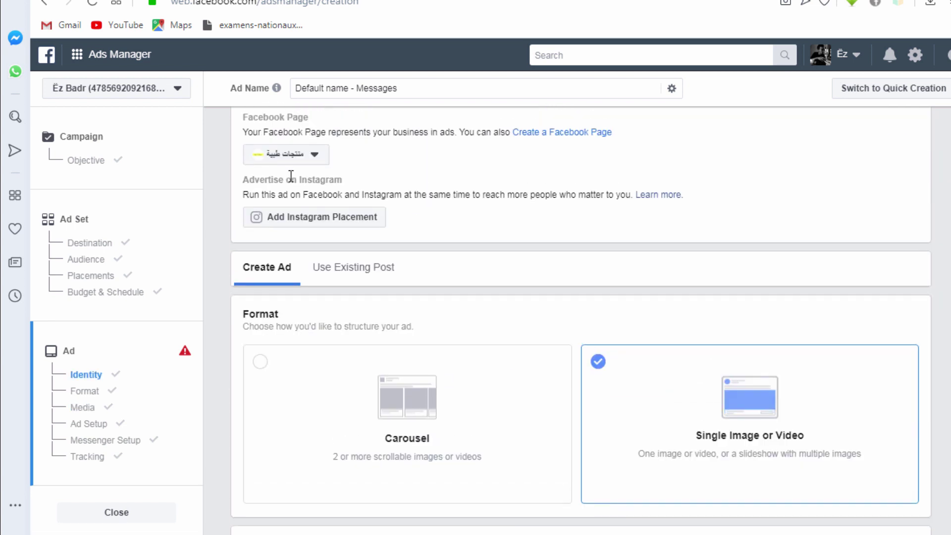
Step: Switch the ad's Facebook Page to كن متميز
click(277, 154)
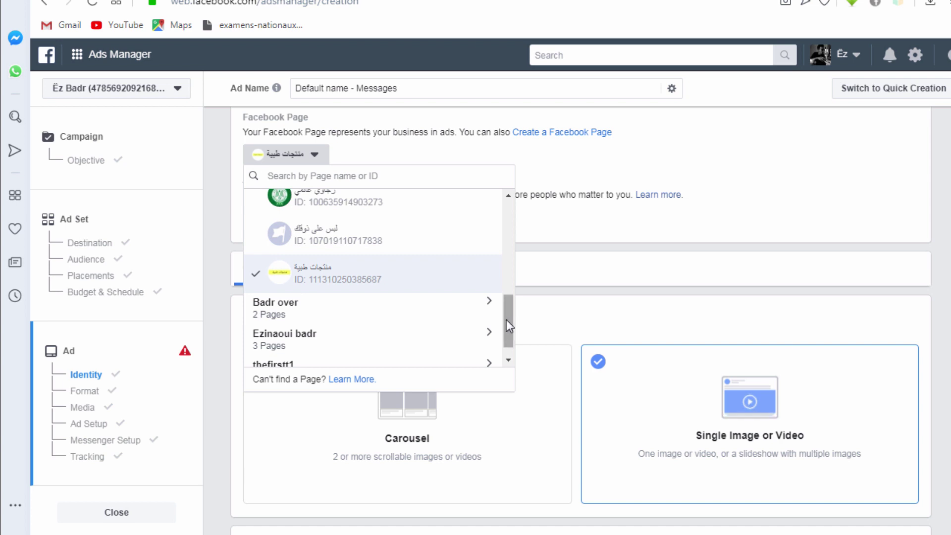
scroll(506, 319, down, 1)
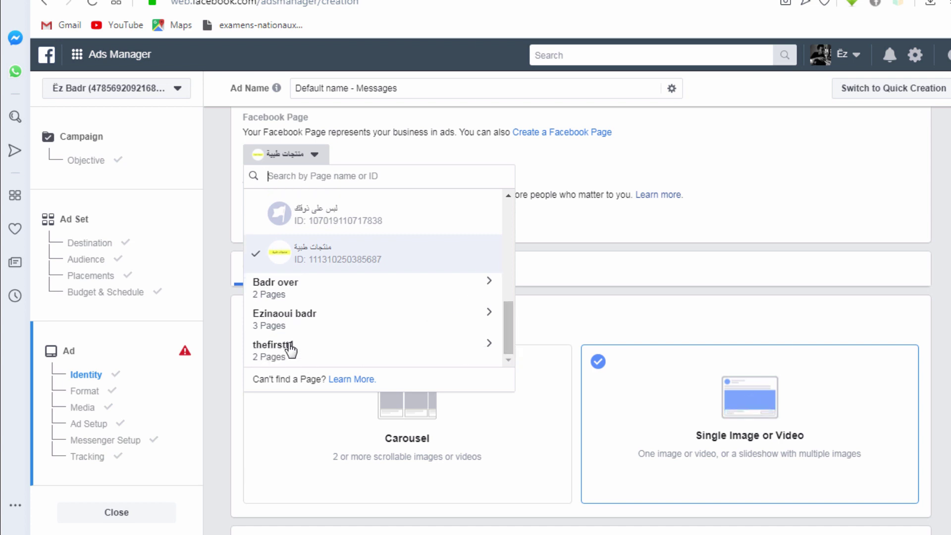
click(287, 325)
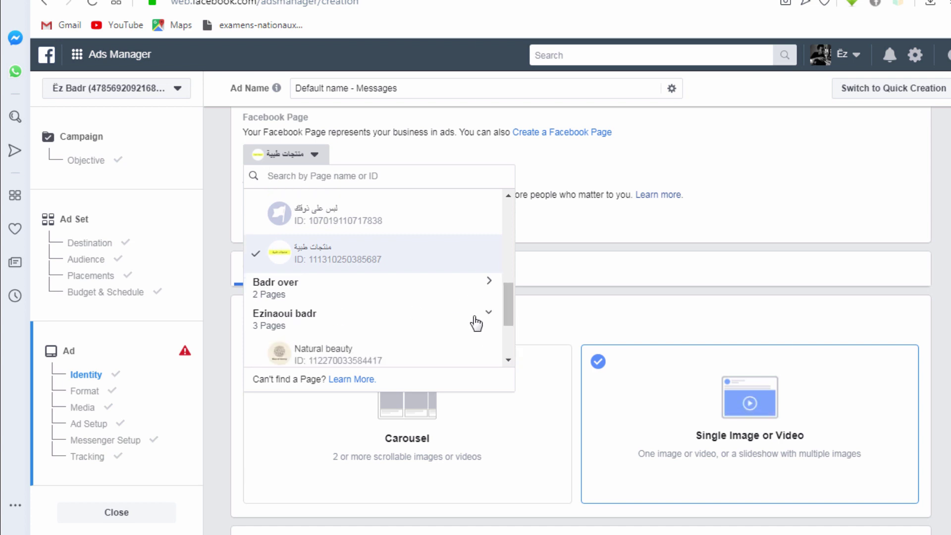
drag(509, 316, 509, 349)
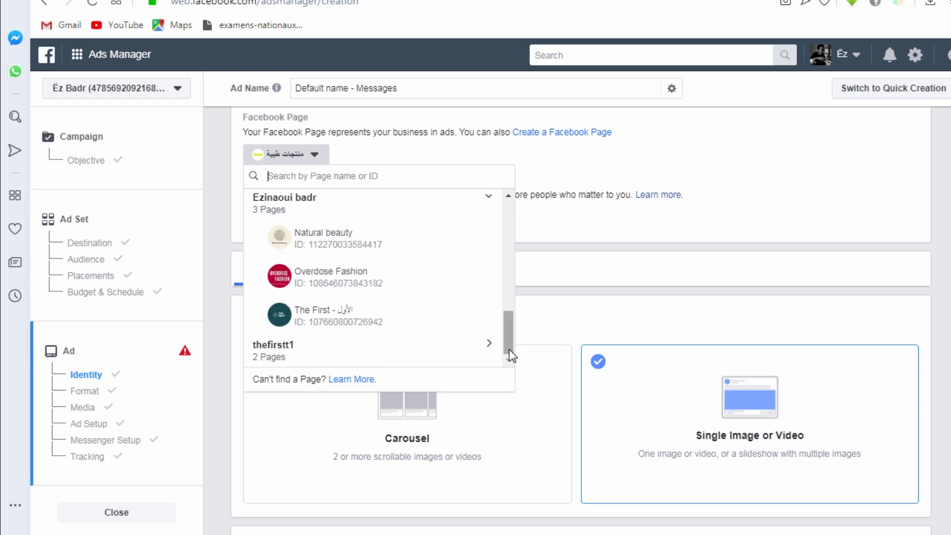
click(306, 354)
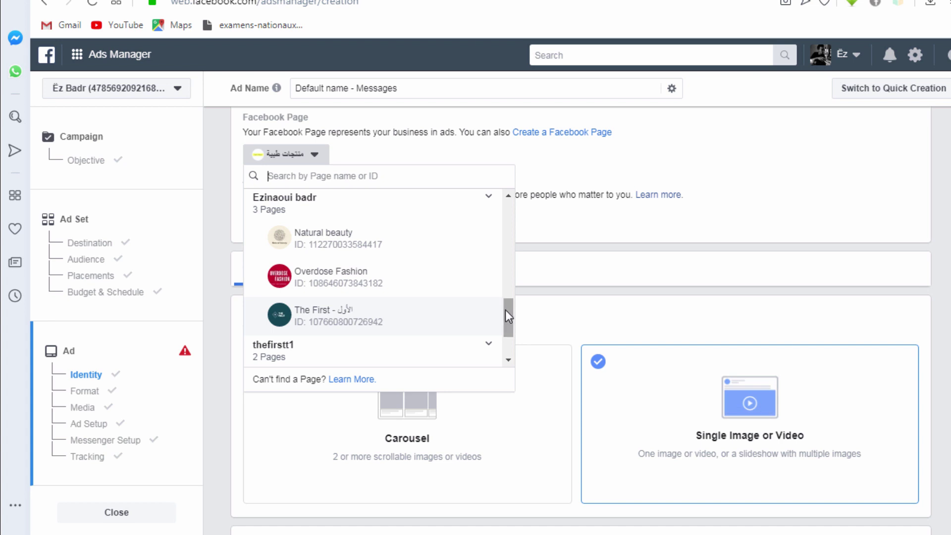
drag(507, 314, 506, 284)
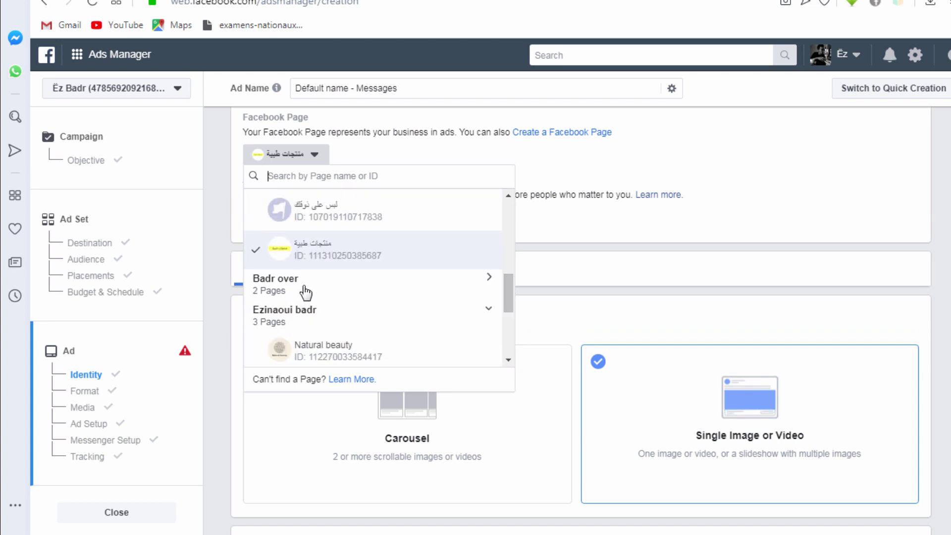
click(306, 292)
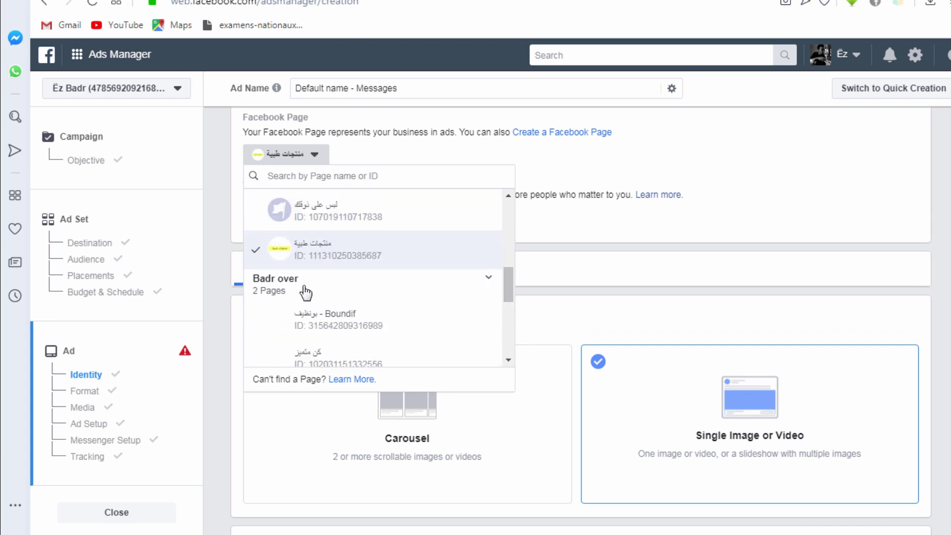
click(326, 363)
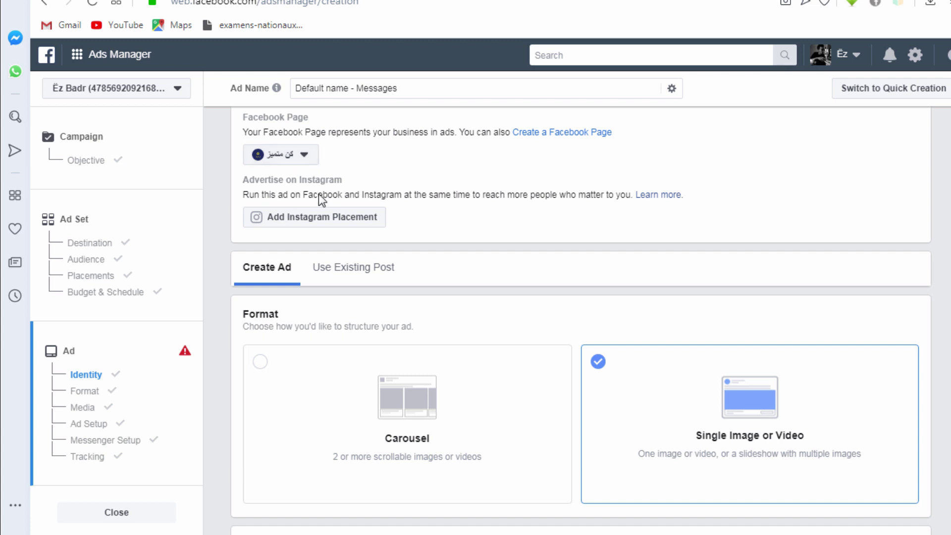
Step: Choose to use an existing post, browse the selected Page's posts and close the list without choosing one
click(349, 280)
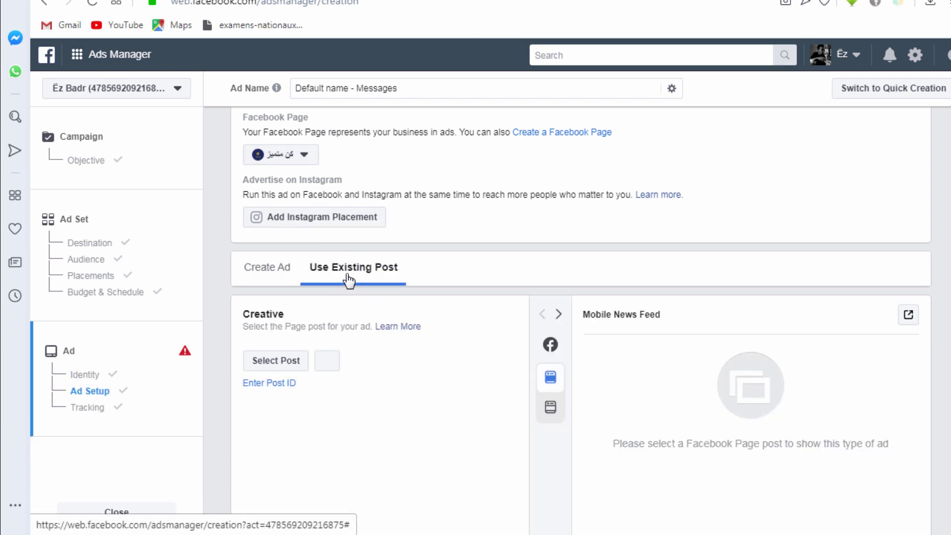
click(280, 361)
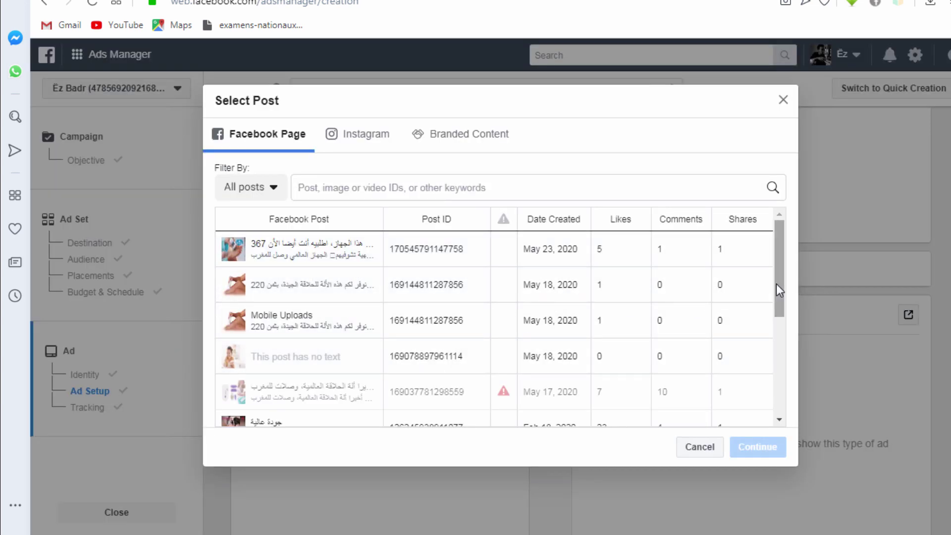
drag(780, 286, 782, 305)
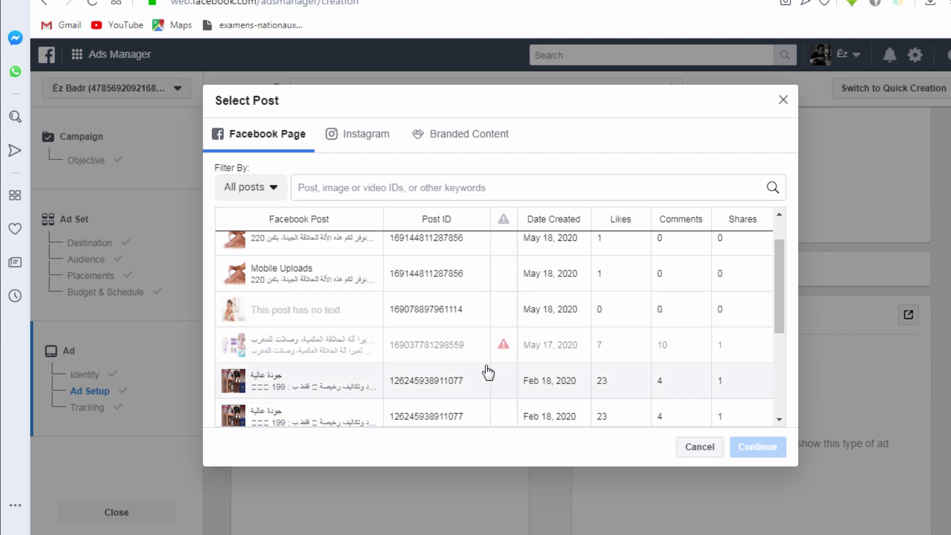
scroll(777, 314, down, 5)
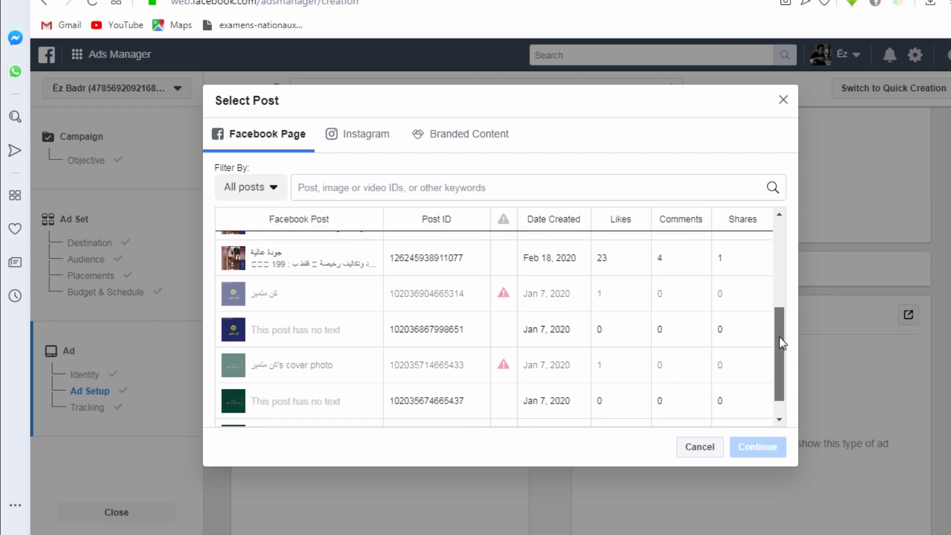
scroll(777, 307, up, 5)
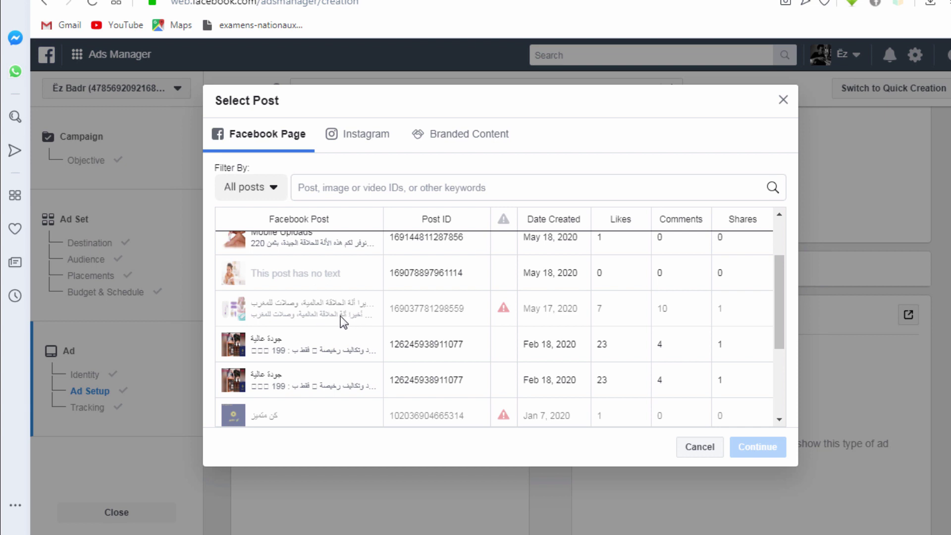
click(782, 102)
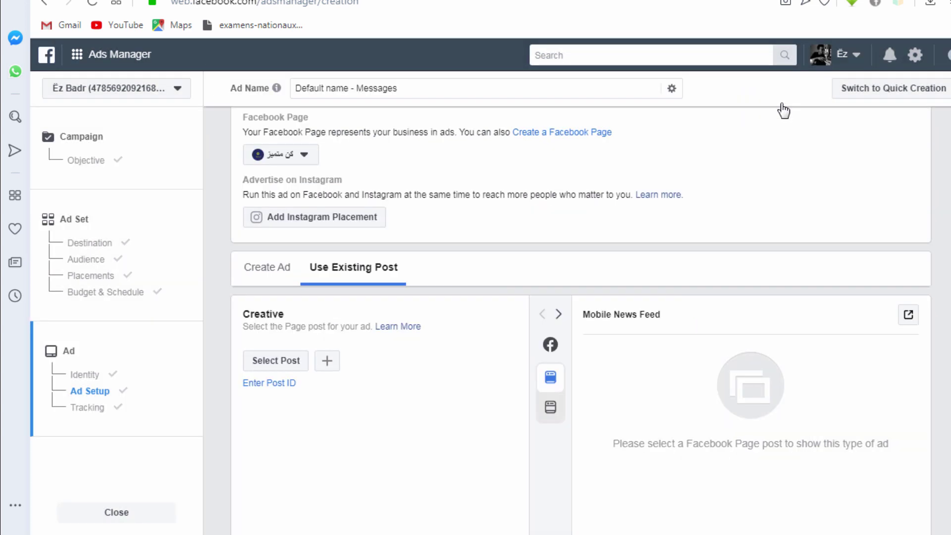
Step: Set the ad's Facebook Page to منتجات طبية and return to creating a new ad
click(296, 158)
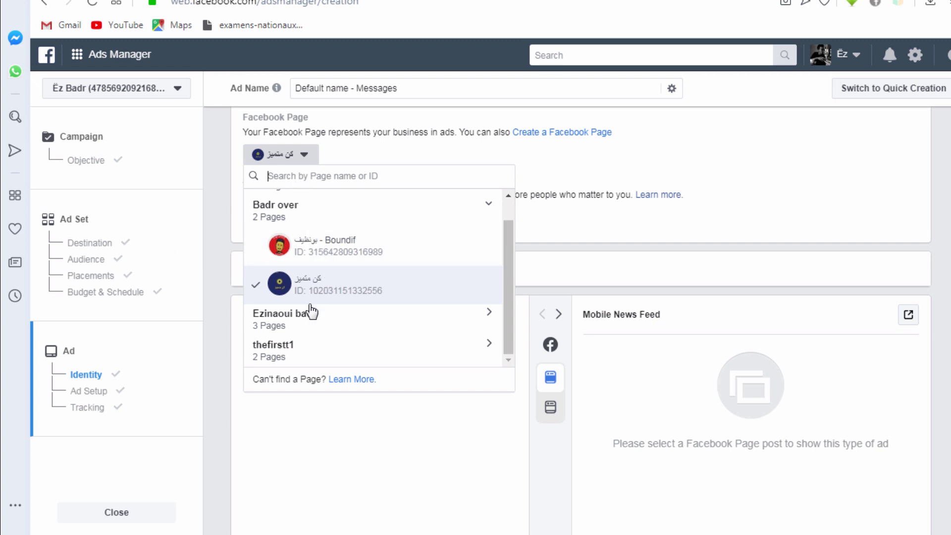
click(313, 324)
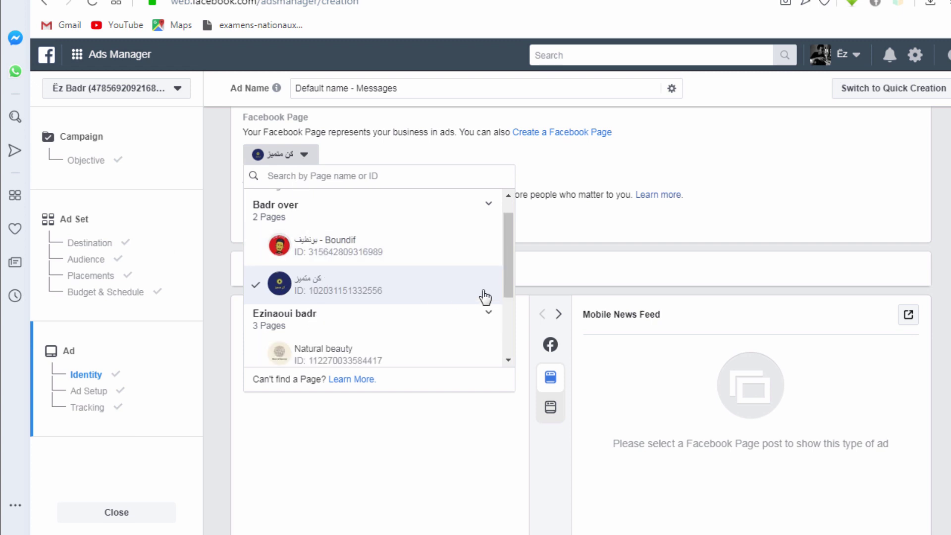
scroll(509, 287, down, 2)
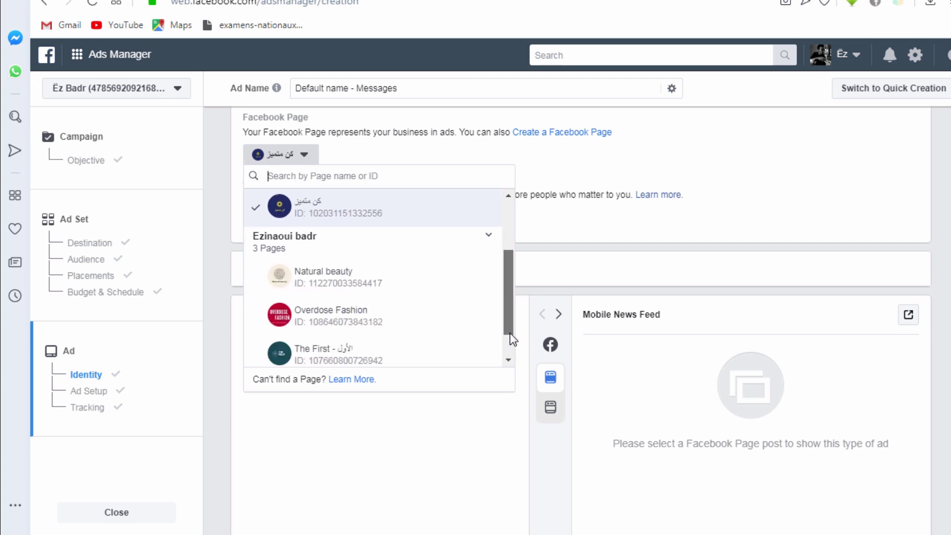
scroll(511, 290, up, 2)
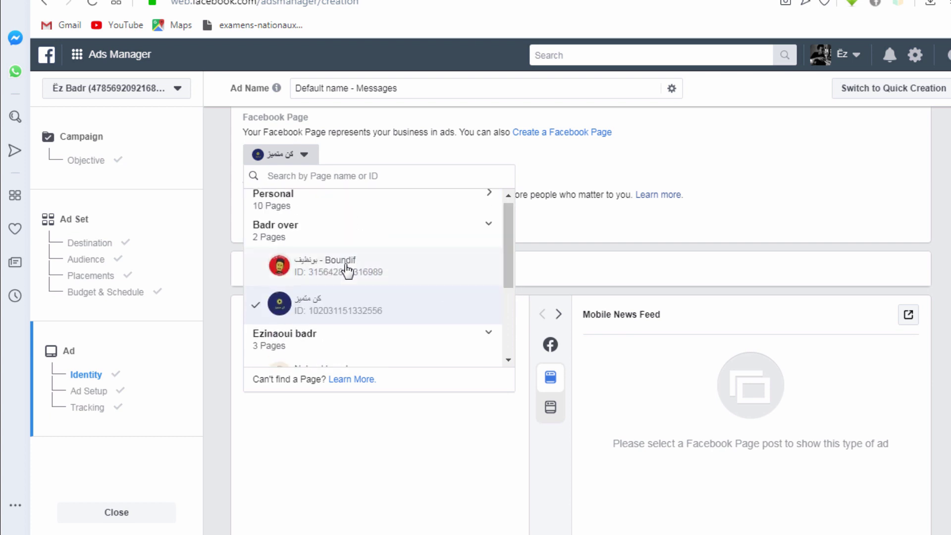
click(305, 233)
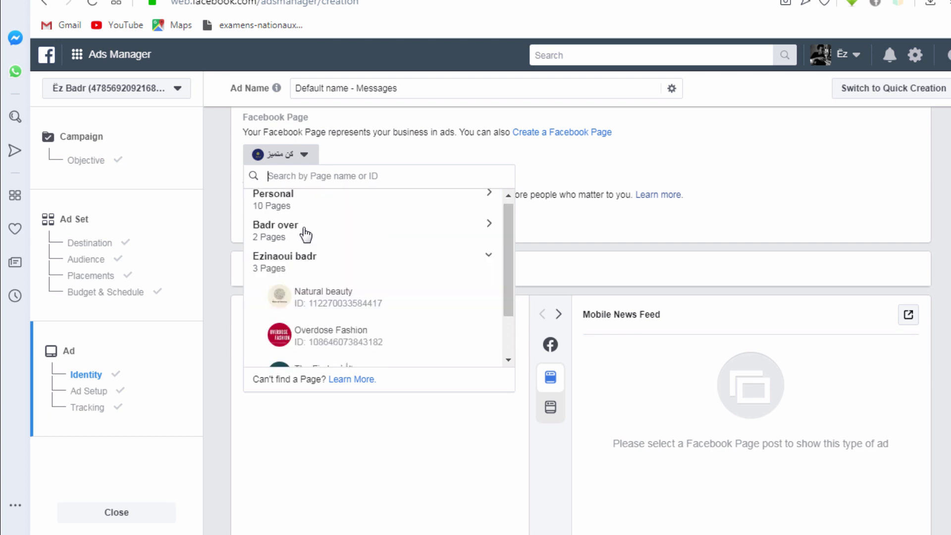
click(297, 204)
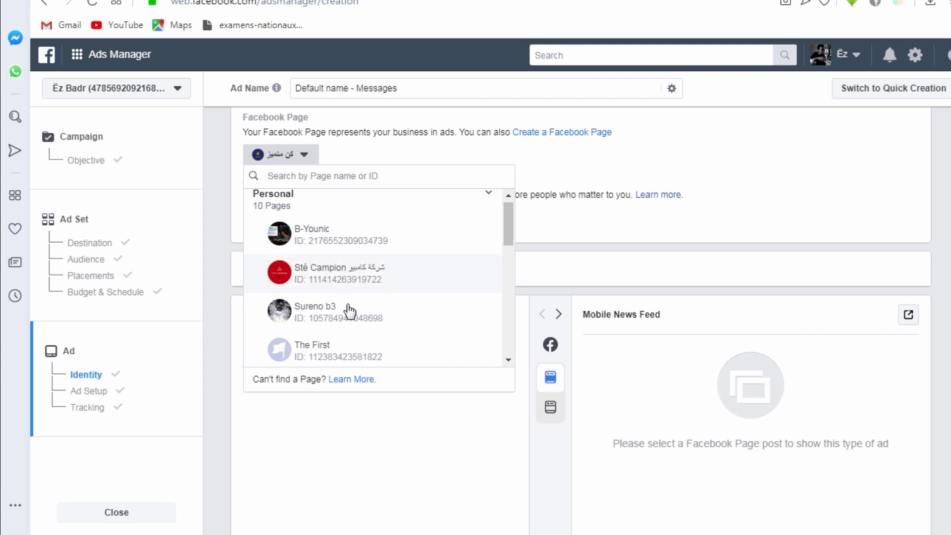
drag(506, 212, 505, 293)
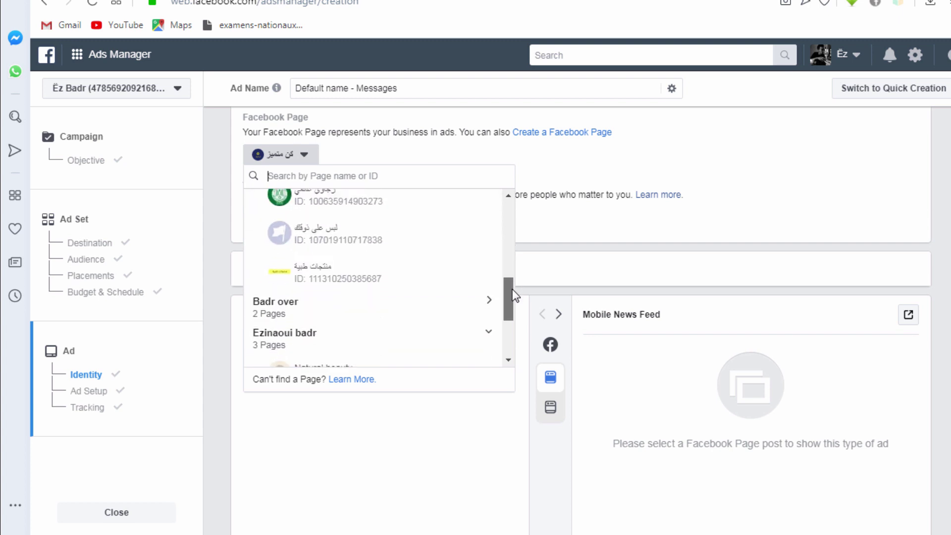
click(387, 288)
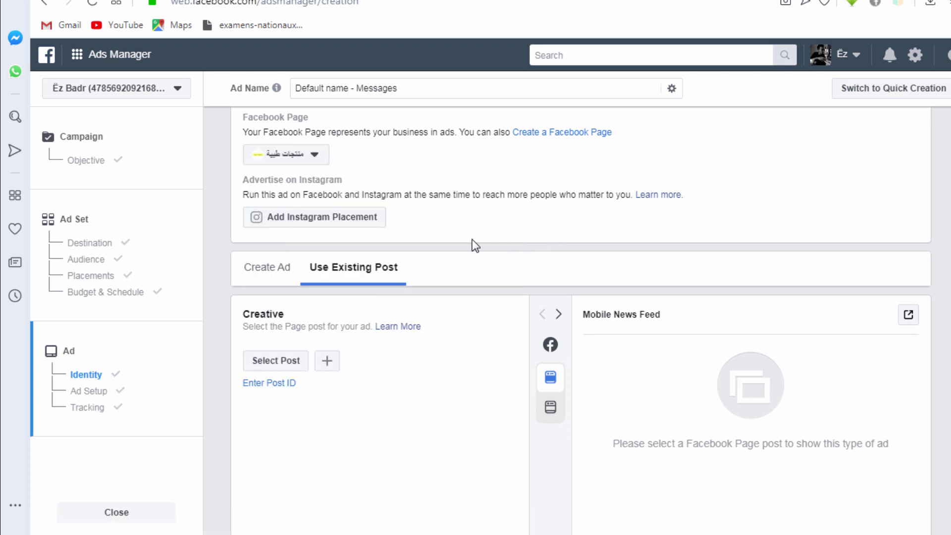
click(271, 272)
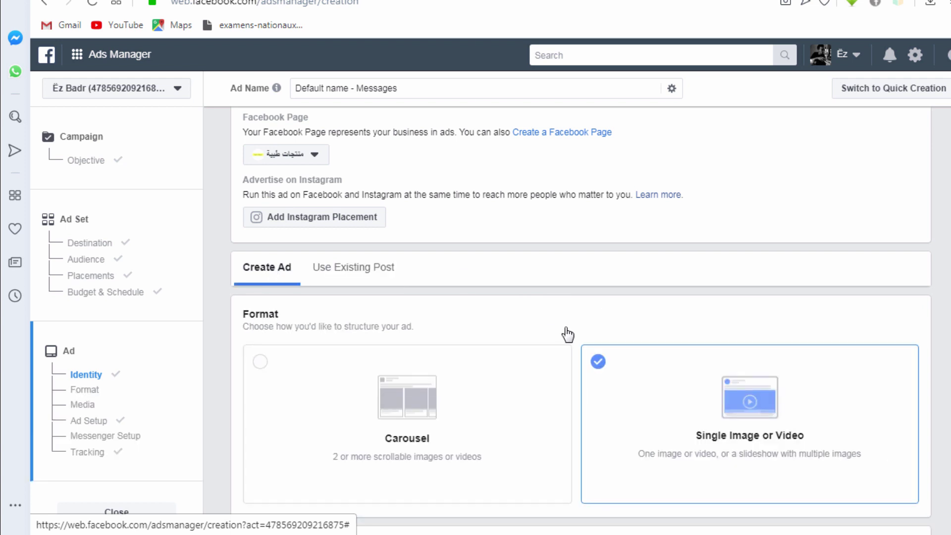
Step: Play the uploaded video in the Mobile News Feed preview, skip ahead through it and pause it
scroll(580, 316, down, 5)
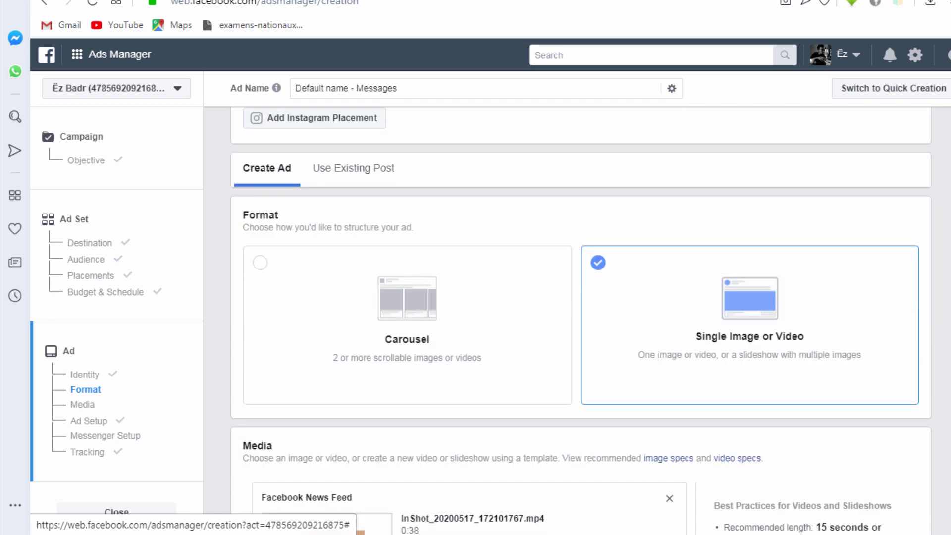
scroll(581, 317, down, 5)
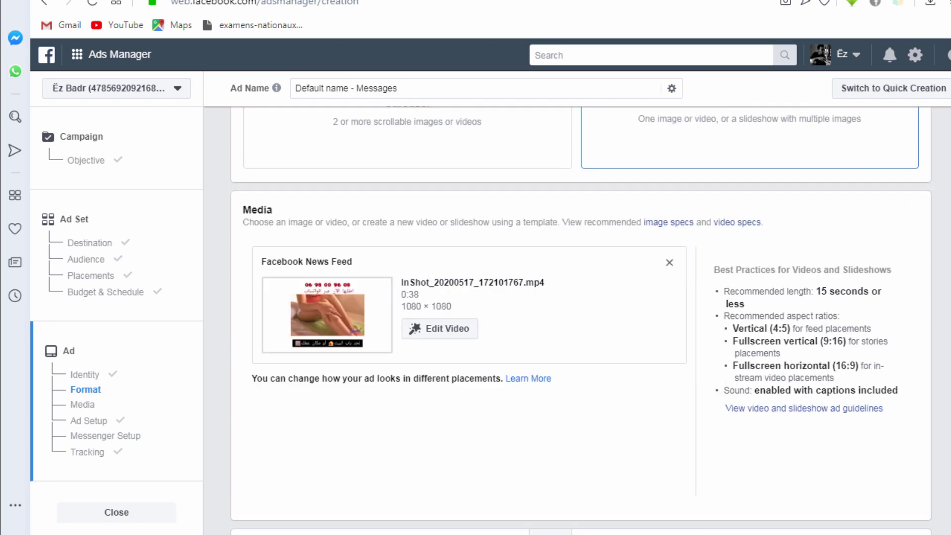
scroll(580, 317, up, 3)
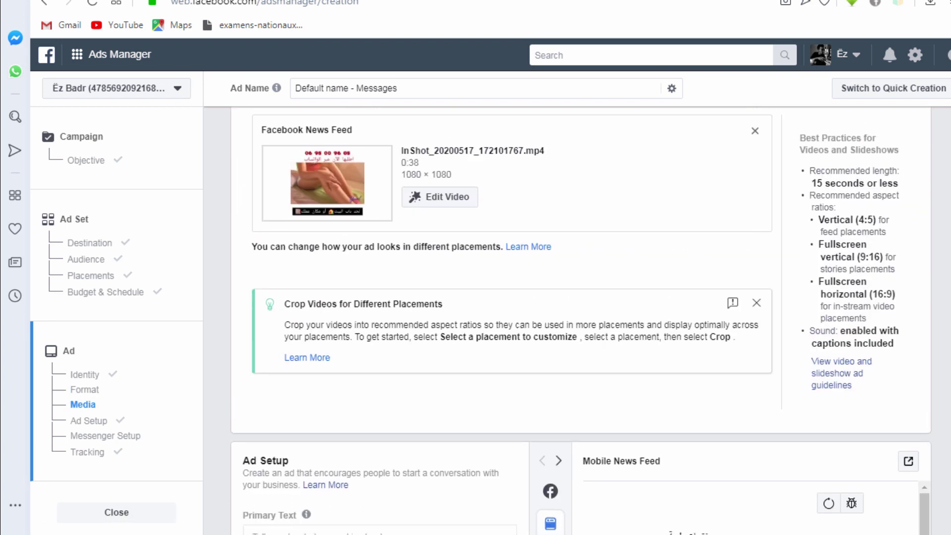
scroll(581, 317, down, 3)
scroll(581, 317, up, 4)
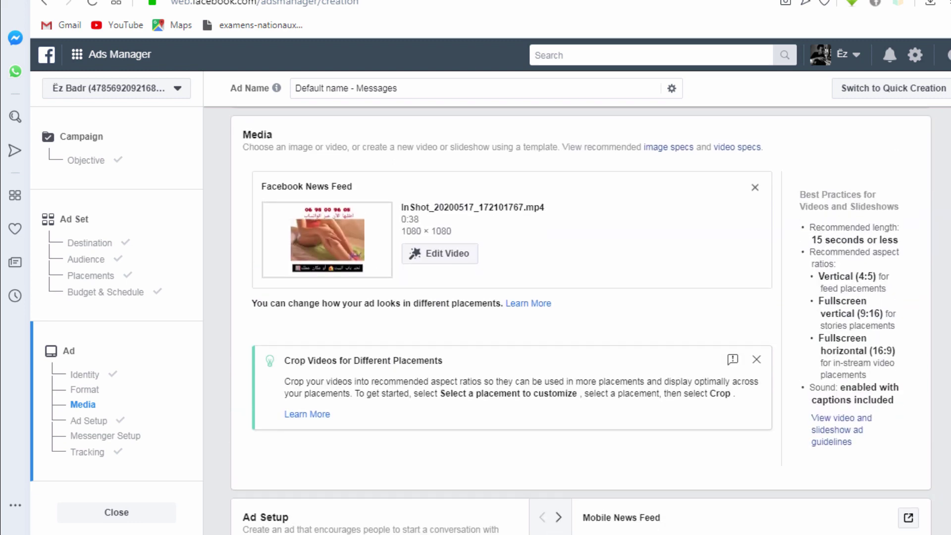
scroll(581, 317, down, 7)
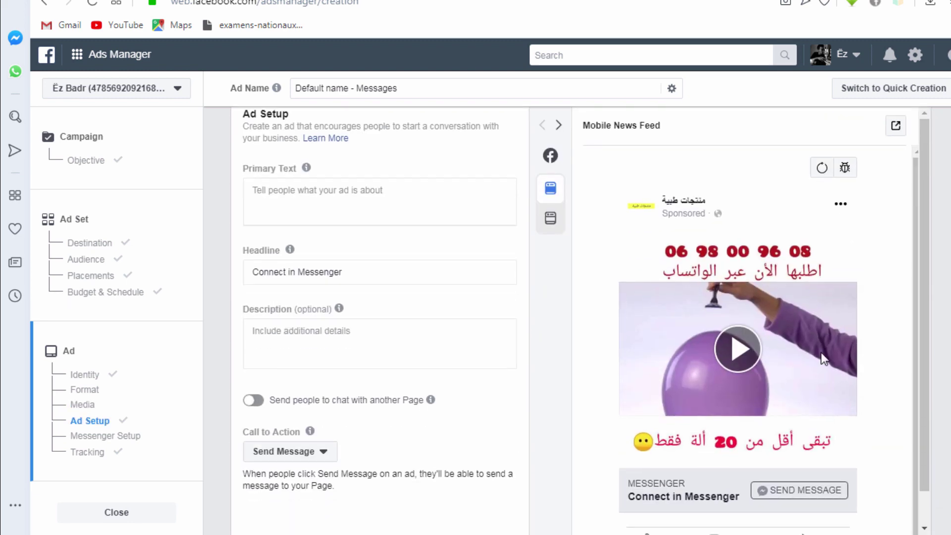
click(745, 354)
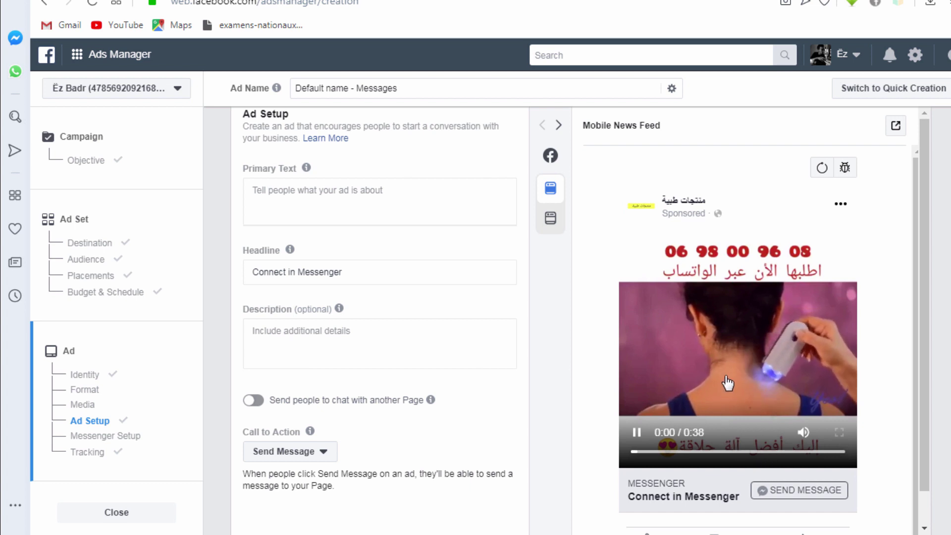
click(673, 451)
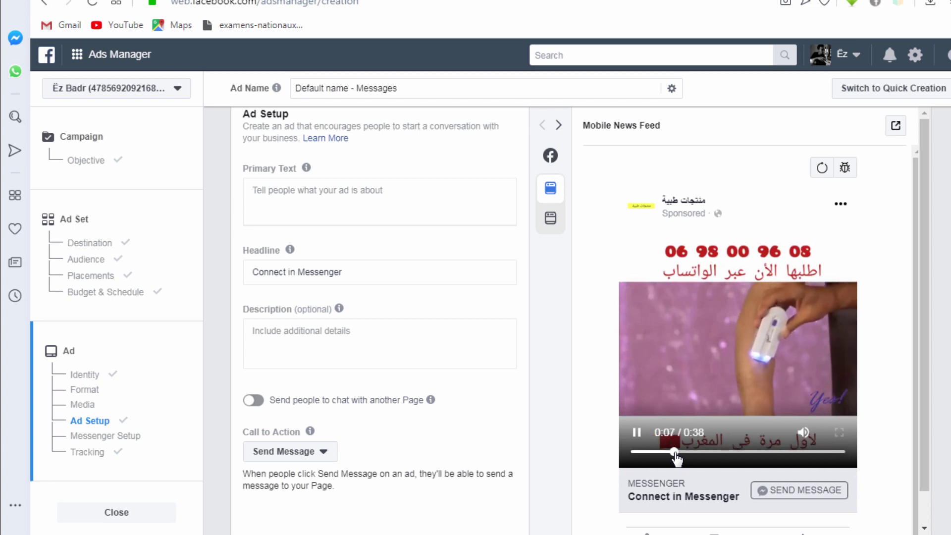
drag(675, 452, 698, 454)
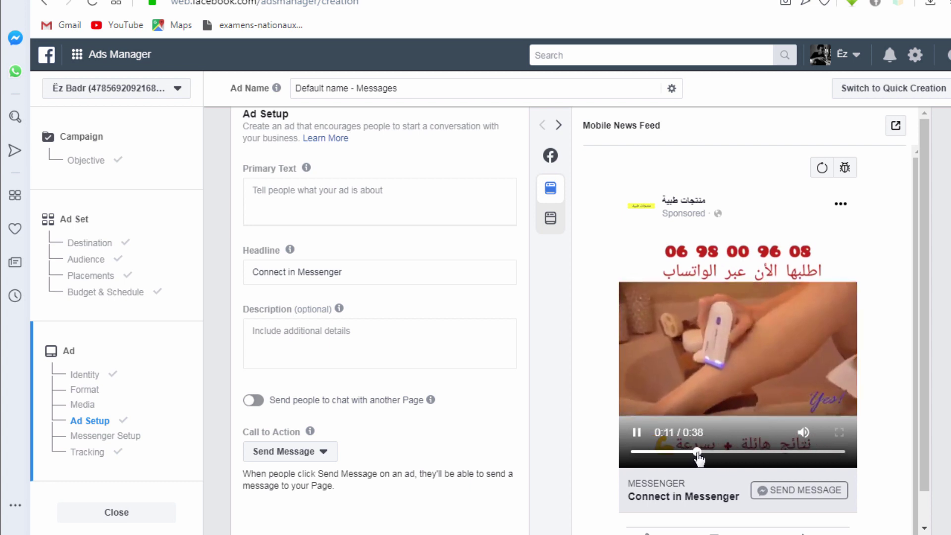
click(637, 433)
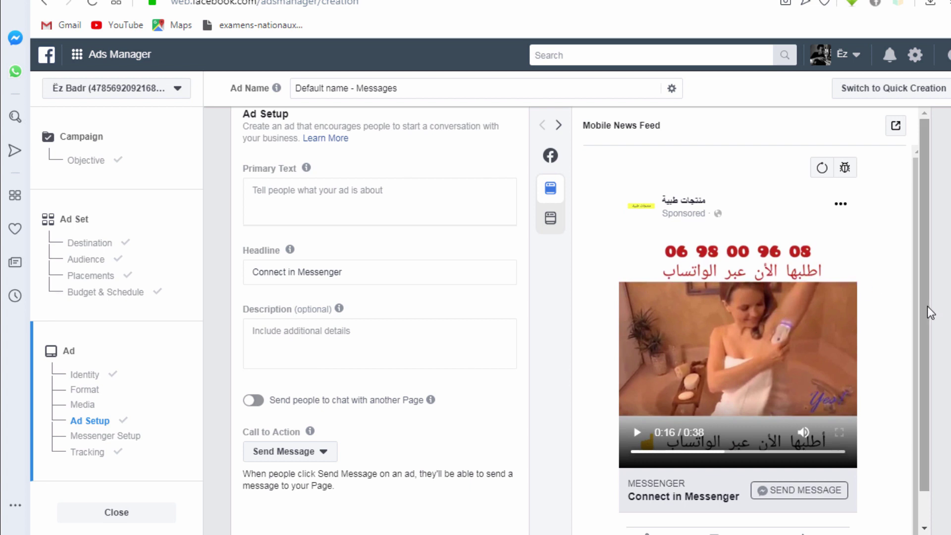
Step: Replace the ad's headline with the Arabic text "89 فتاة اشترت المنتج", switching the keyboard language to Arabic
scroll(579, 322, up, 1)
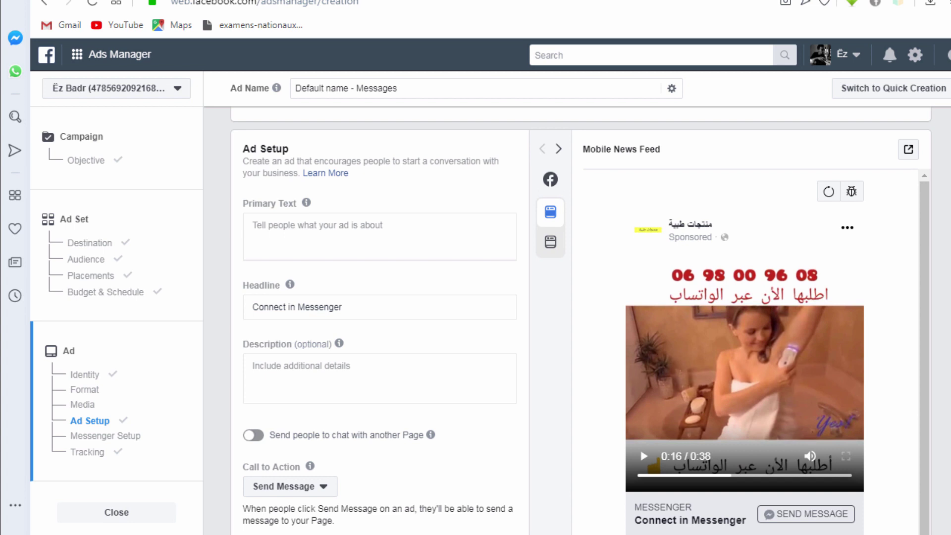
click(345, 232)
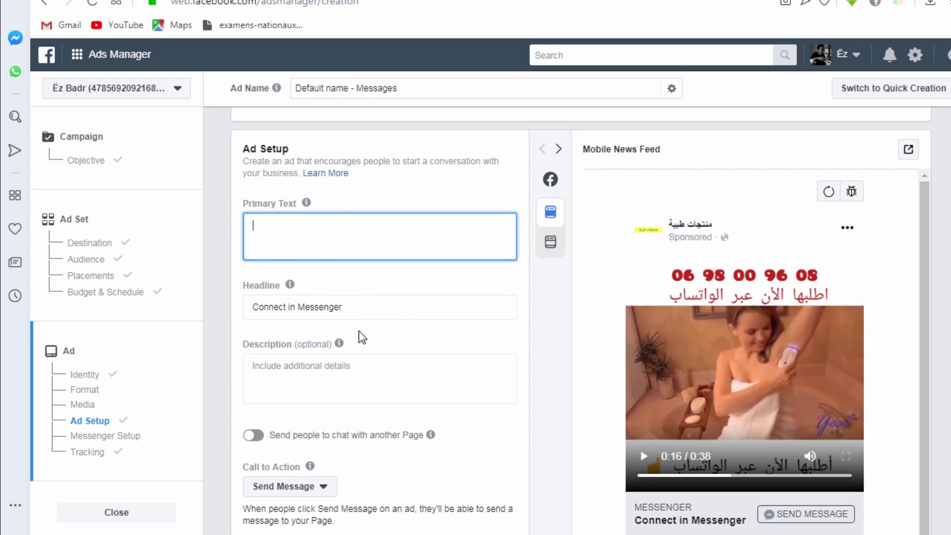
click(341, 307)
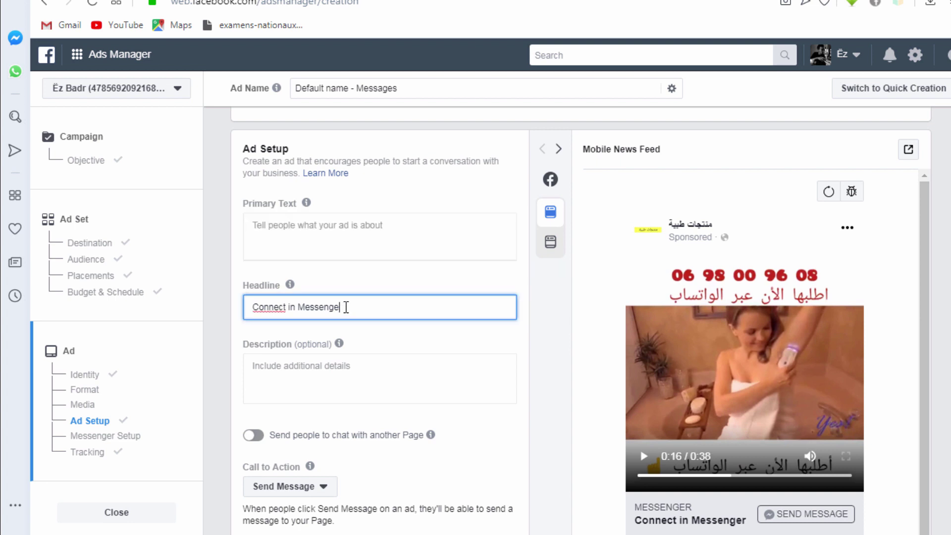
key(BackSpace)
key(BackSpace)
key(BackSpace)
key(BackSpace)
key(BackSpace)
key(BackSpace)
key(BackSpace)
key(BackSpace)
key(BackSpace)
key(BackSpace)
key(BackSpace)
key(BackSpace)
key(BackSpace)
key(BackSpace)
key(BackSpace)
key(BackSpace)
key(BackSpace)
key(BackSpace)
key(BackSpace)
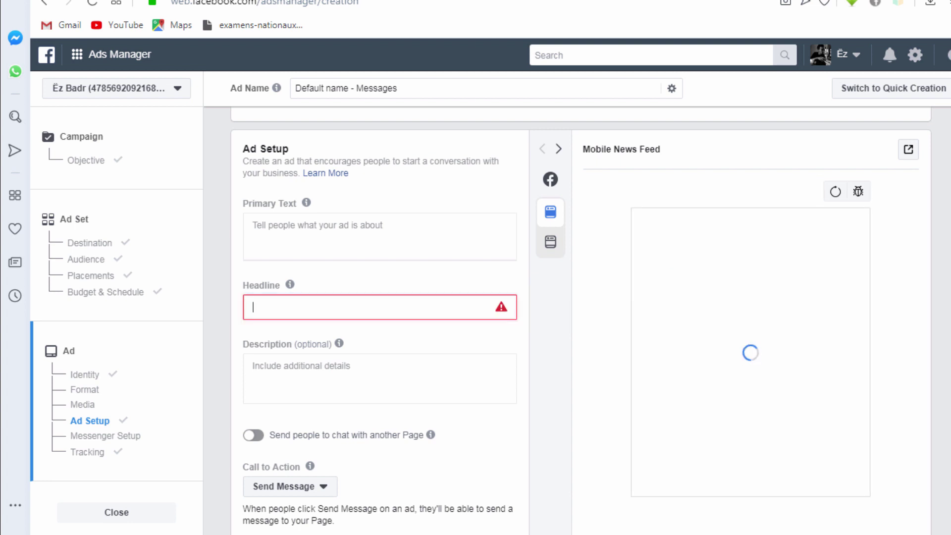
scroll(379, 322, down, 2)
click(246, 203)
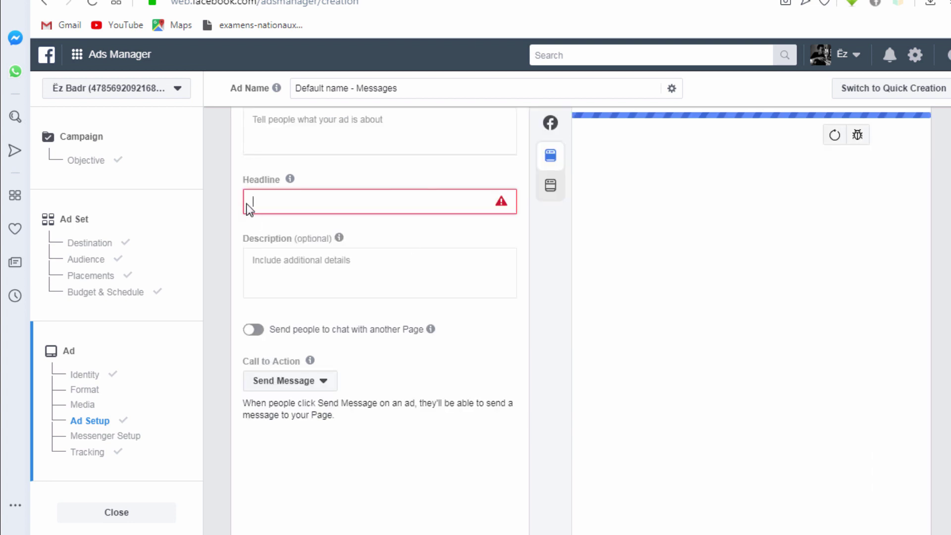
text(89)
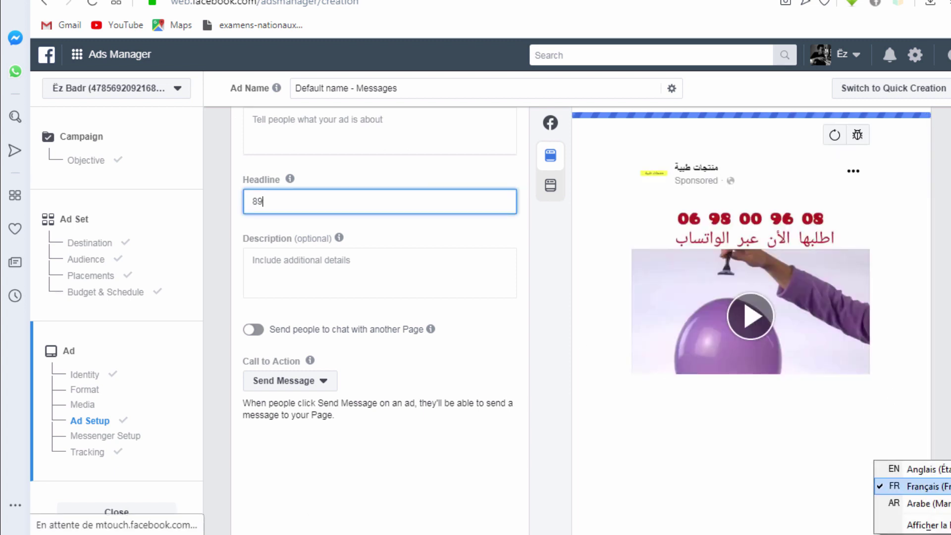
click(929, 525)
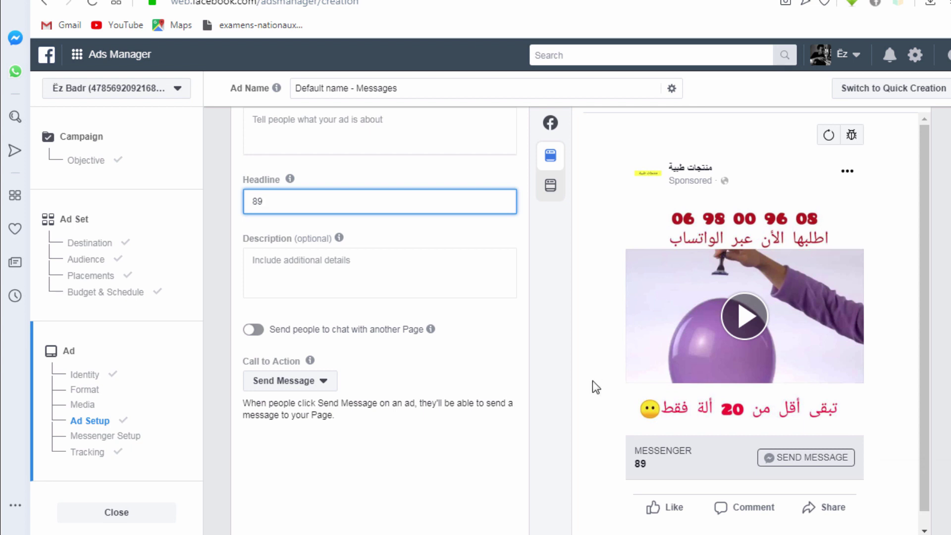
key(ctrl+shift)
text(فقط)
key(BackSpace)
text(اشترت المنتج)
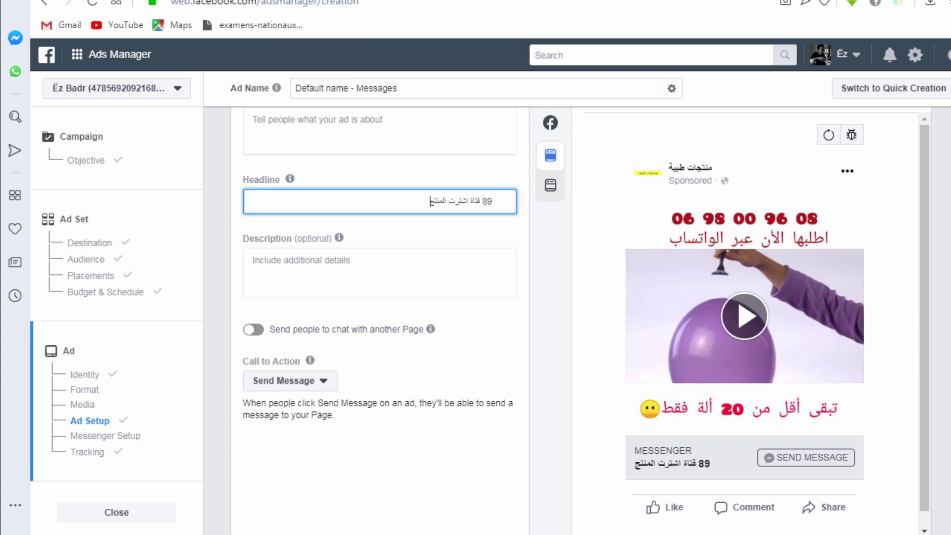
Step: Enter "الحلاقة العالمية" as the ad's primary text
scroll(337, 213, up, 2)
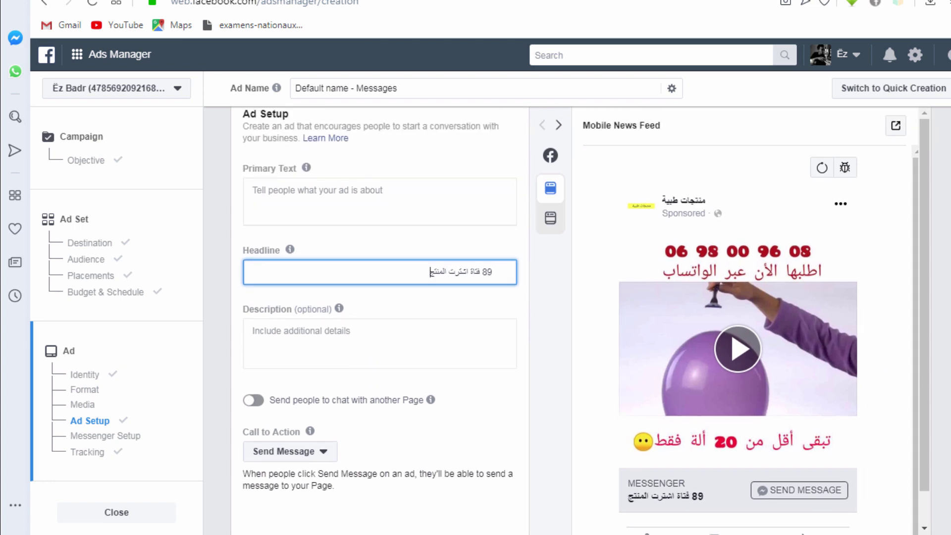
click(330, 195)
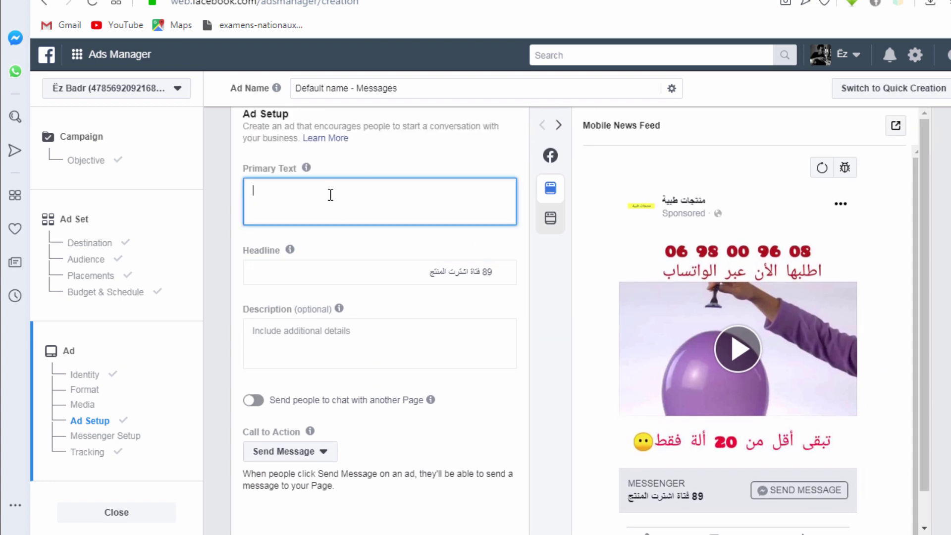
text(ال)
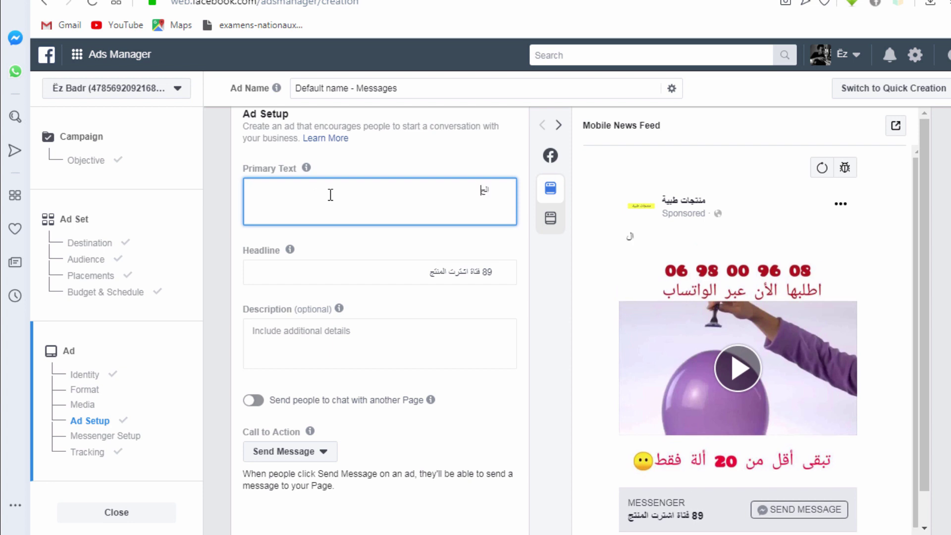
text(حلاق)
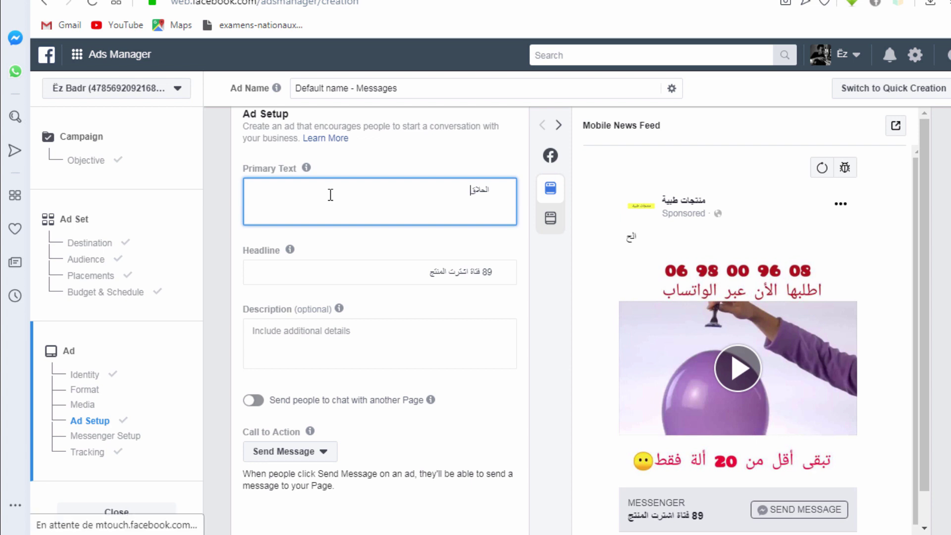
text(ة العالمي)
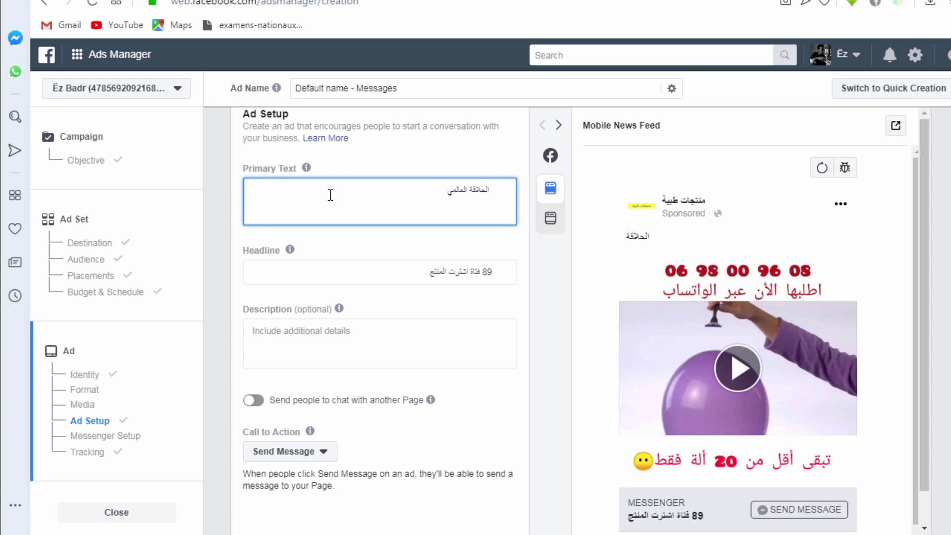
text(ة)
click(925, 339)
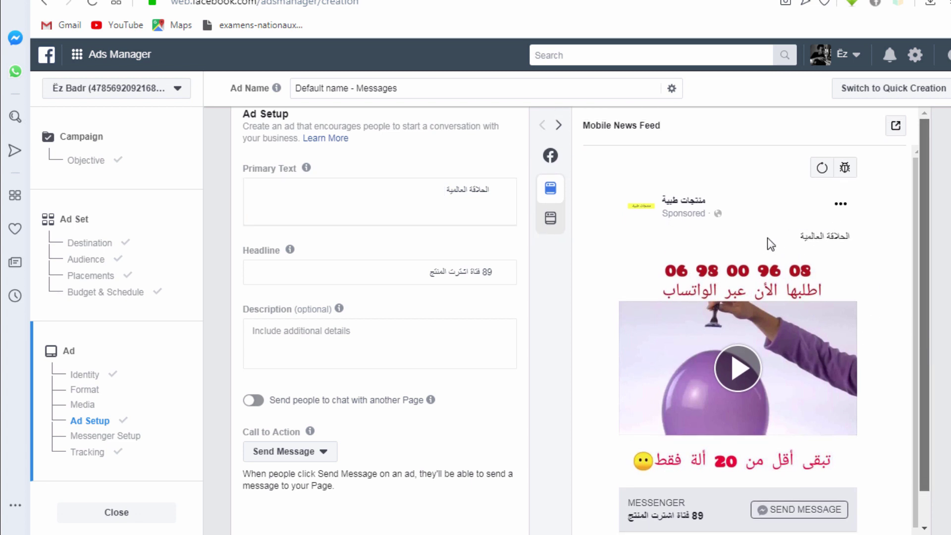
drag(925, 345, 922, 346)
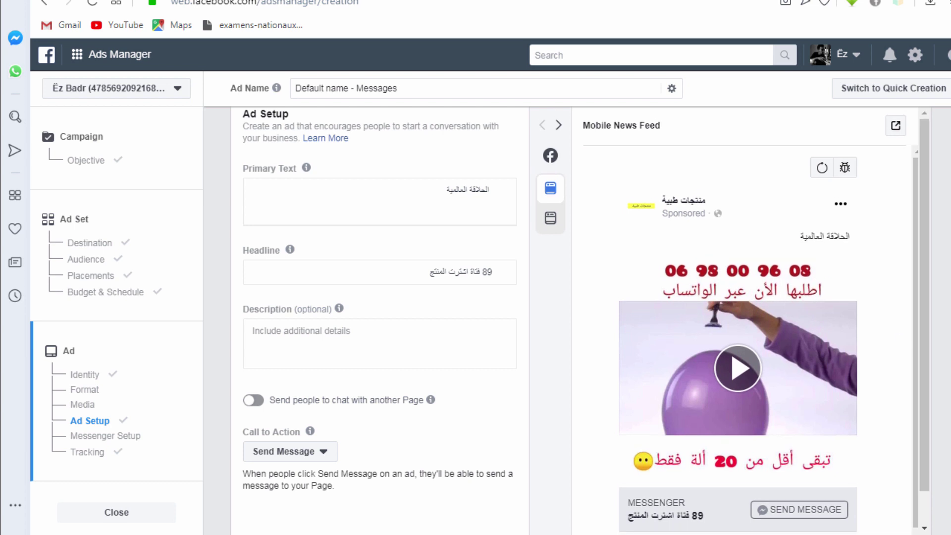
Step: Set the ad's call to action to Shop Now
scroll(501, 321, down, 8)
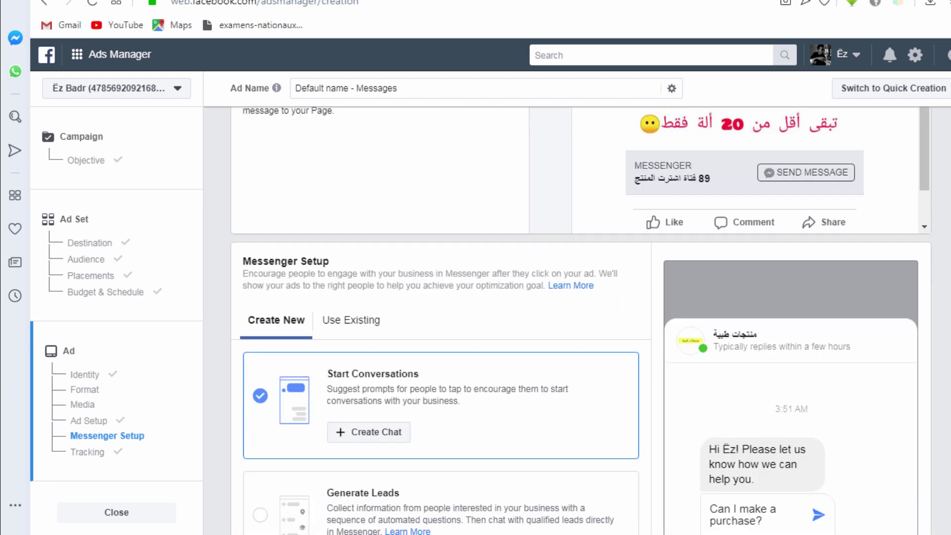
scroll(580, 322, down, 2)
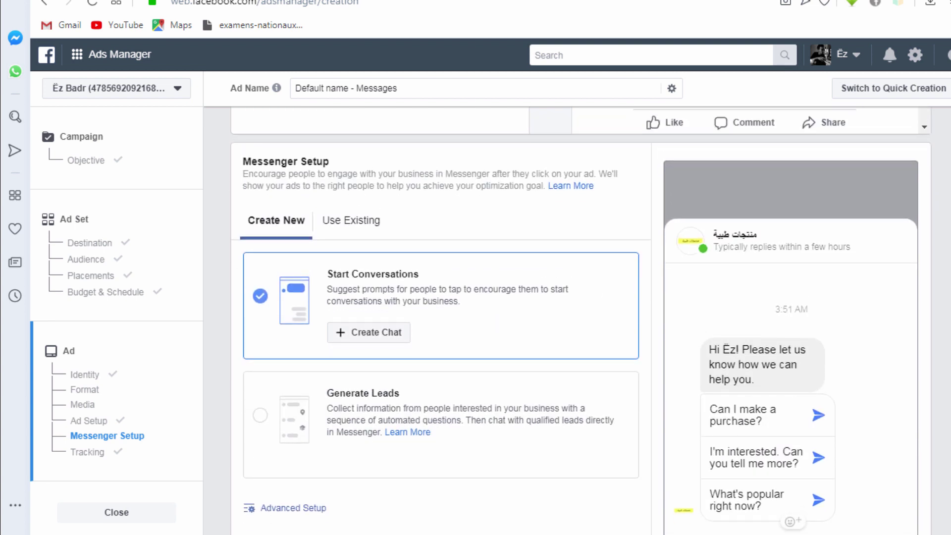
scroll(579, 322, up, 4)
scroll(579, 321, down, 3)
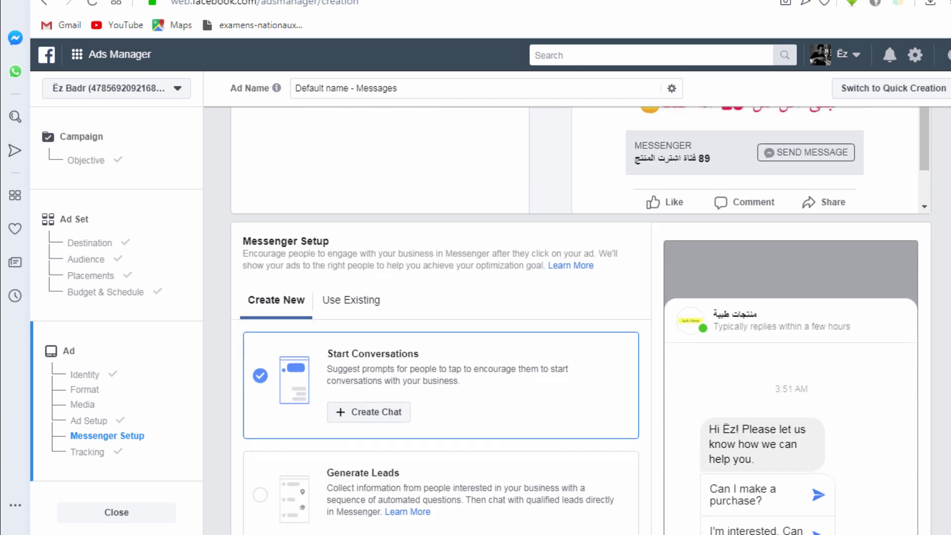
scroll(579, 322, up, 4)
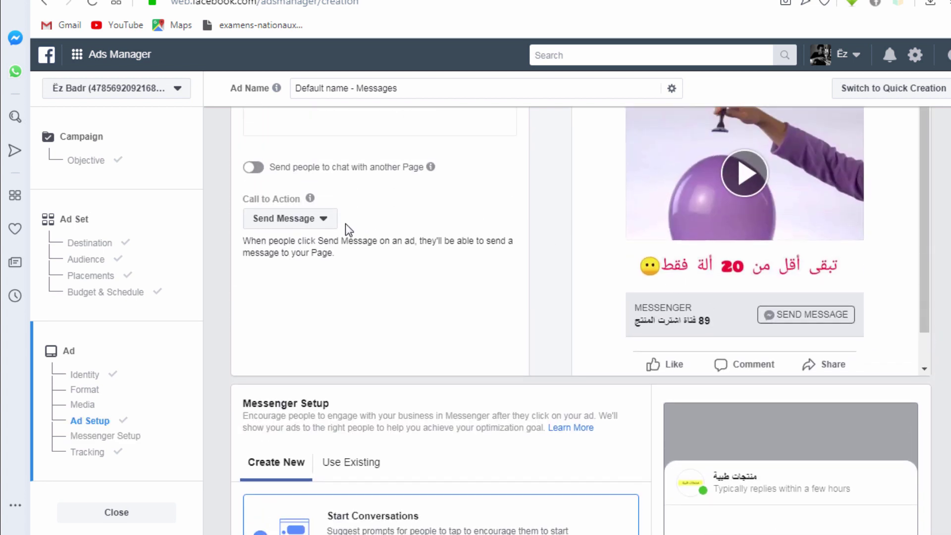
click(314, 224)
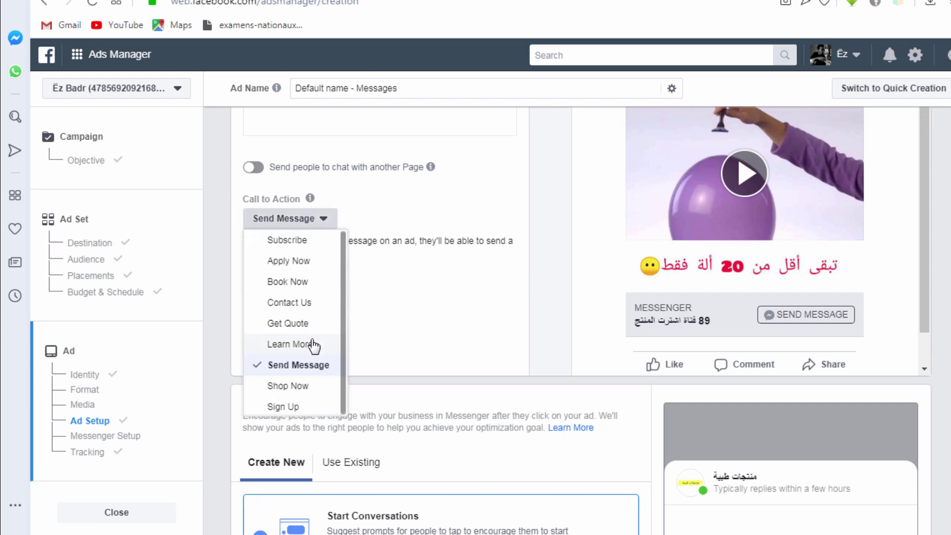
click(291, 386)
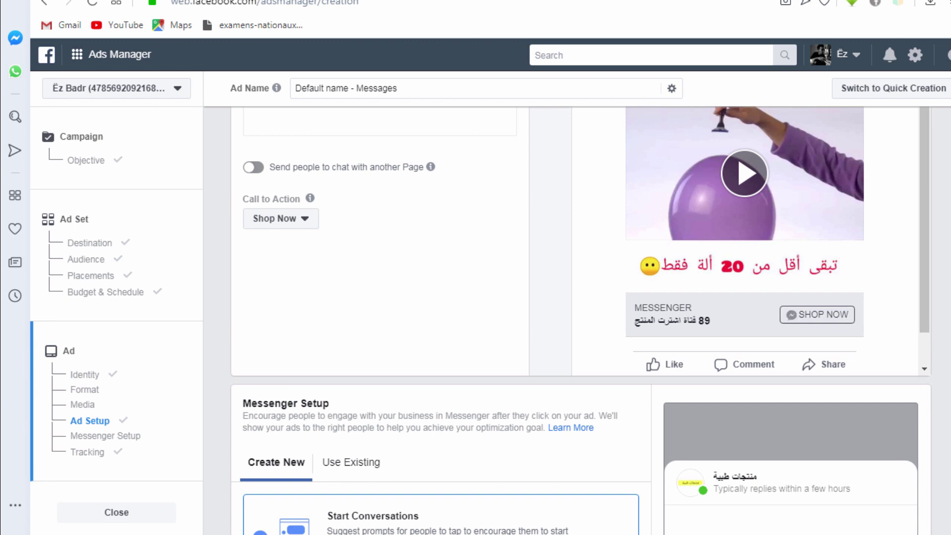
scroll(515, 329, down, 7)
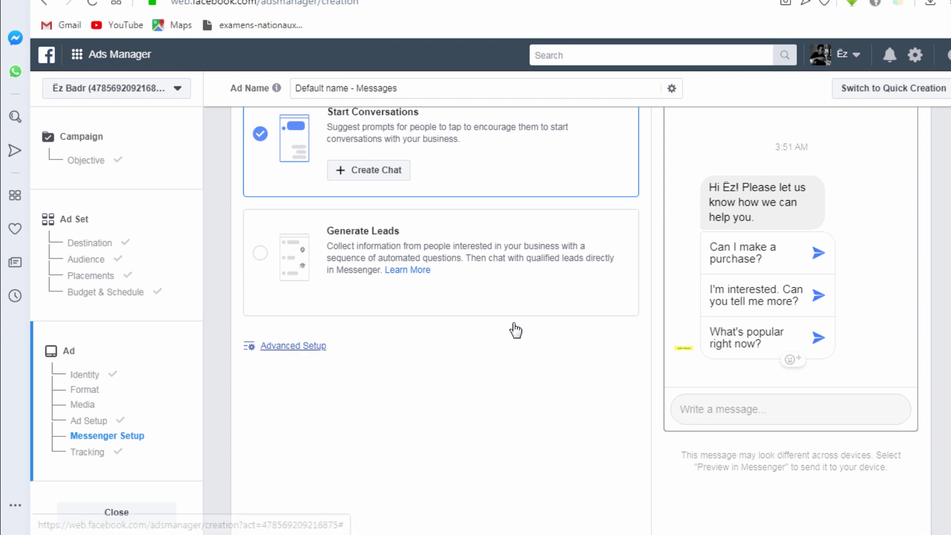
click(375, 173)
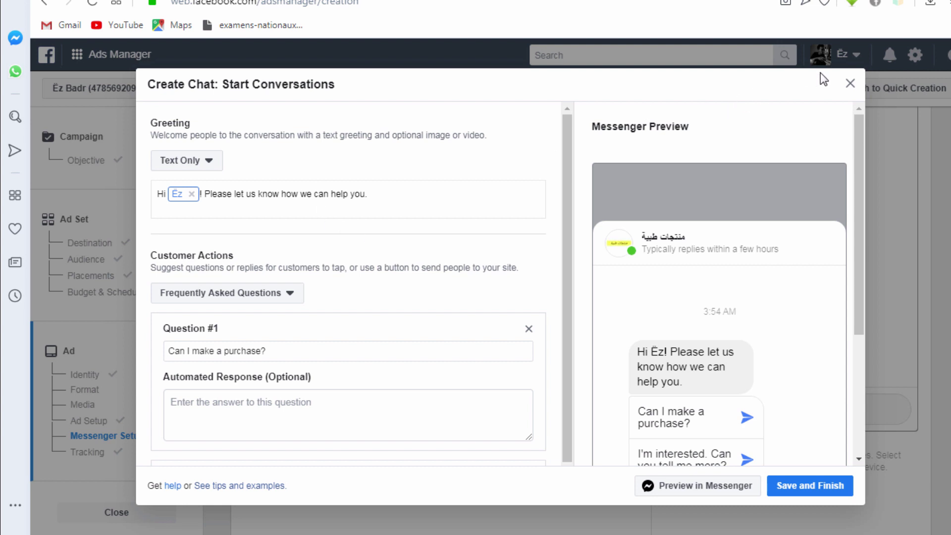
click(847, 85)
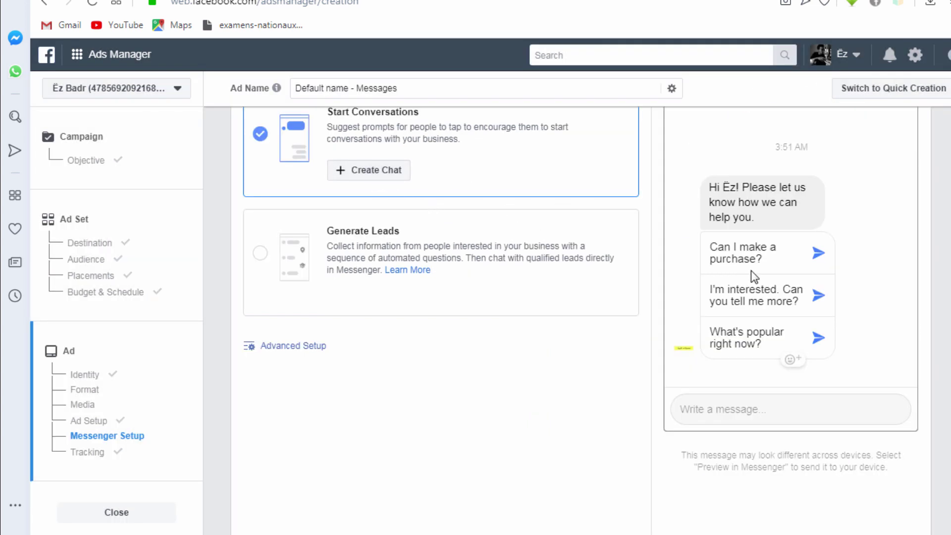
Step: Use the existing Welcome Message 01-04-20 template for the Messenger setup and dismiss the Windows colour scheme prompt
scroll(393, 194, up, 3)
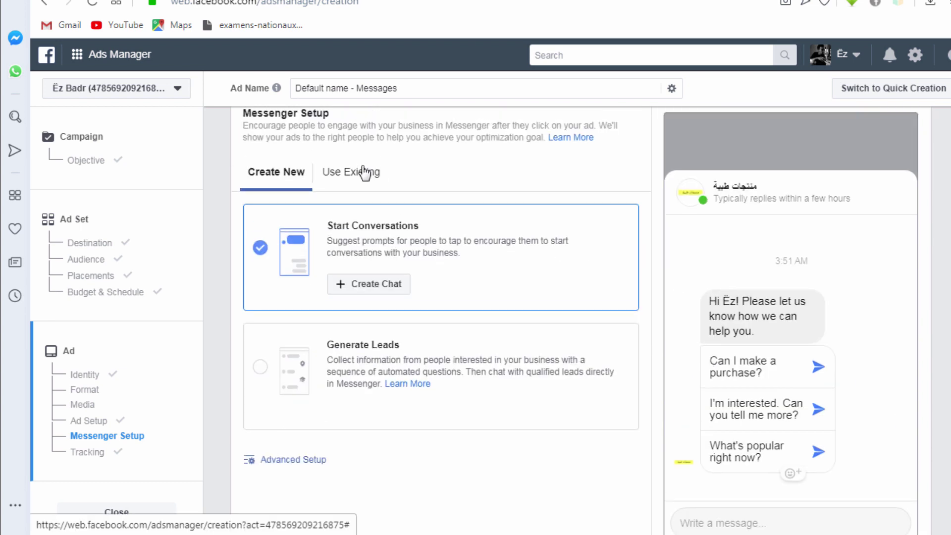
click(363, 174)
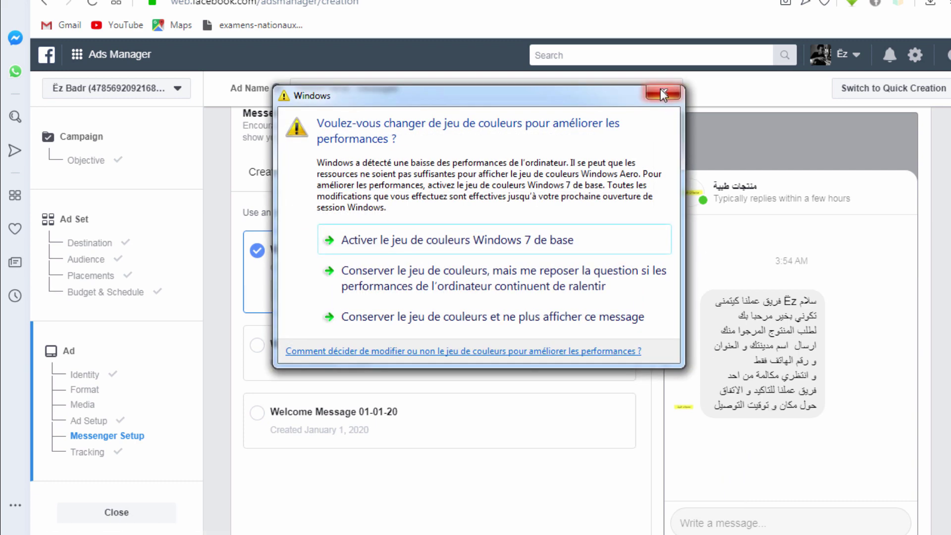
click(662, 94)
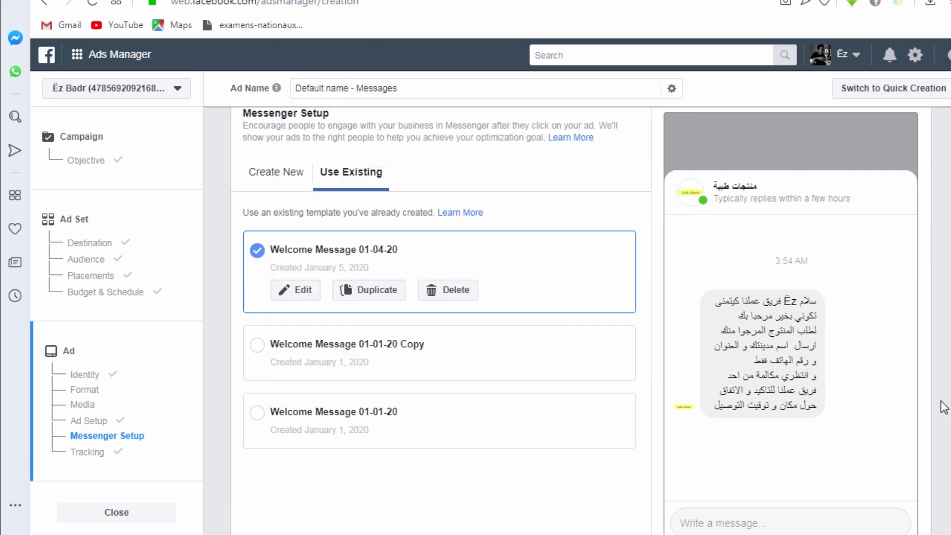
Step: Leave the tracking options unset, confirm the ad to publish it and dismiss the publishing notification
scroll(741, 313, down, 5)
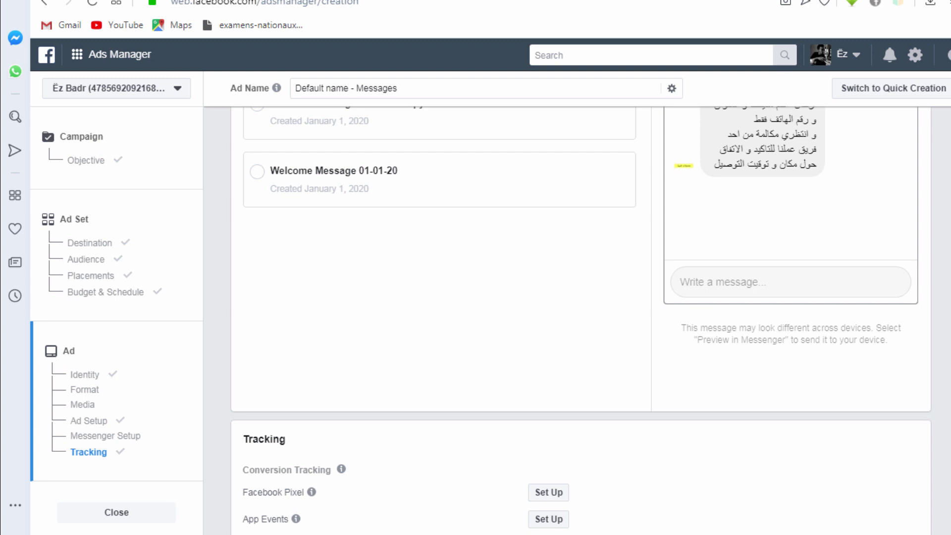
scroll(579, 307, down, 5)
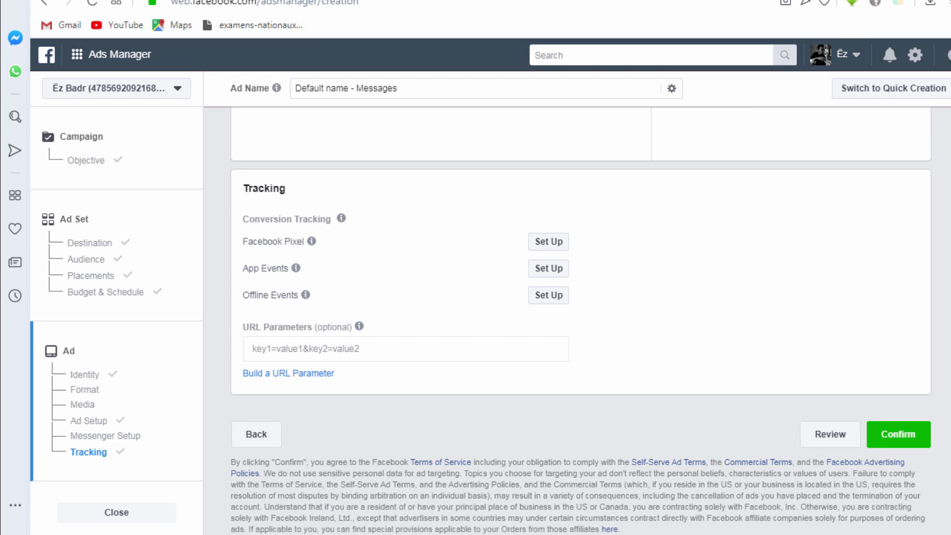
click(913, 449)
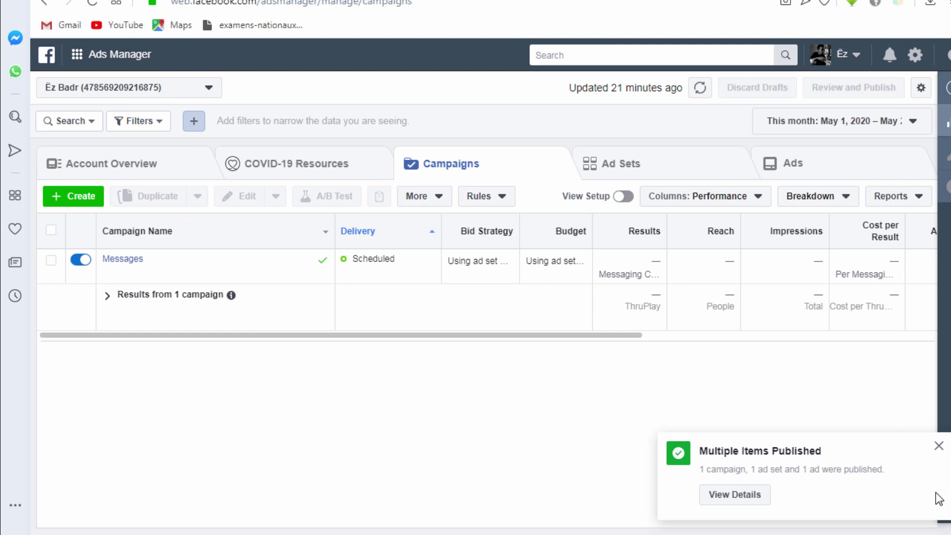
click(938, 446)
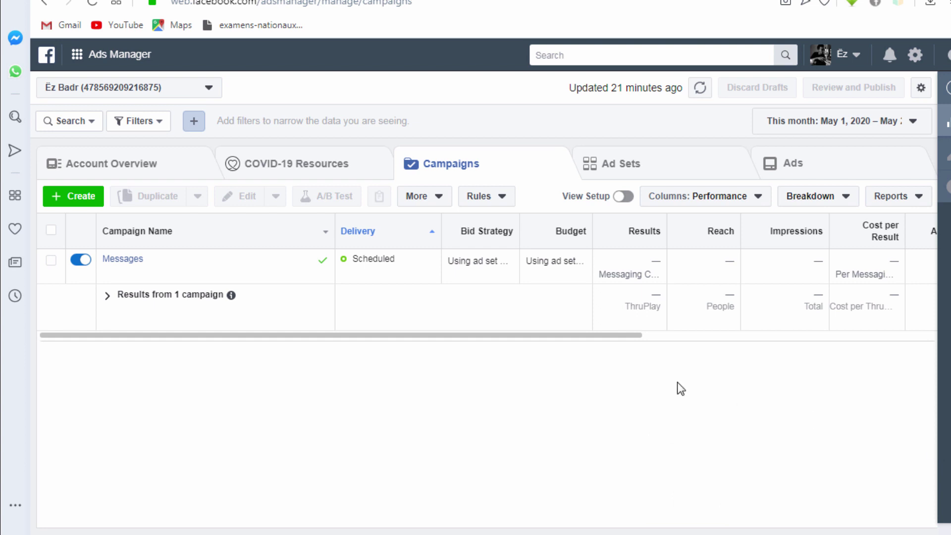
Step: Delete the Messages campaign from the campaign list and confirm the deletion
click(52, 260)
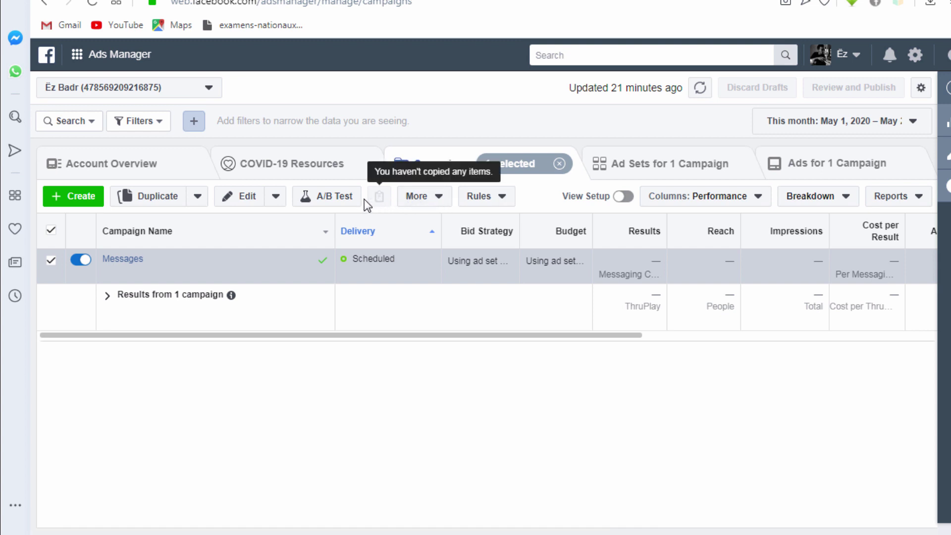
click(435, 197)
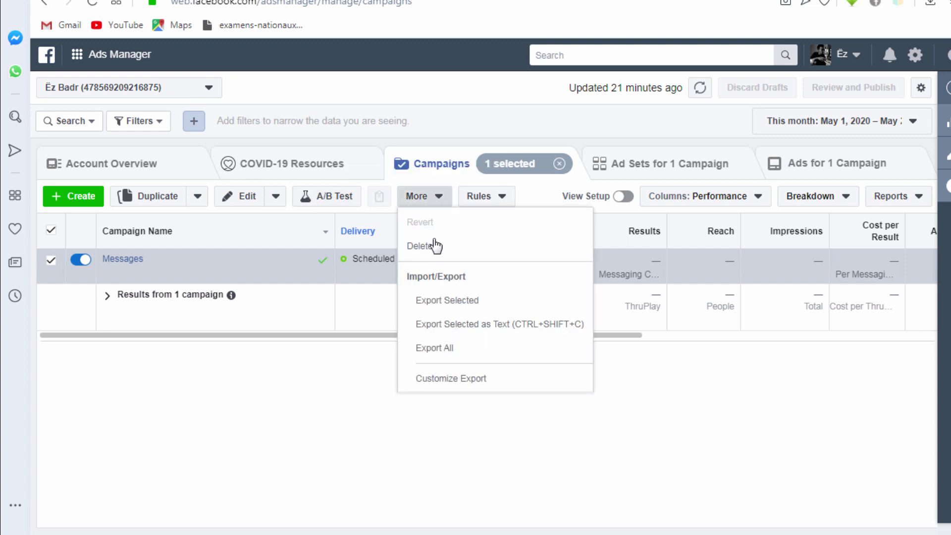
click(434, 247)
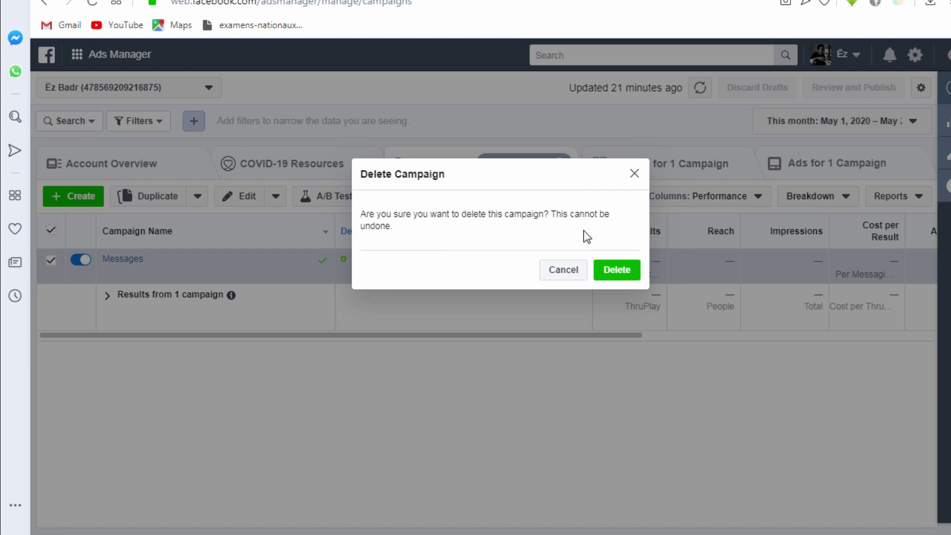
click(612, 275)
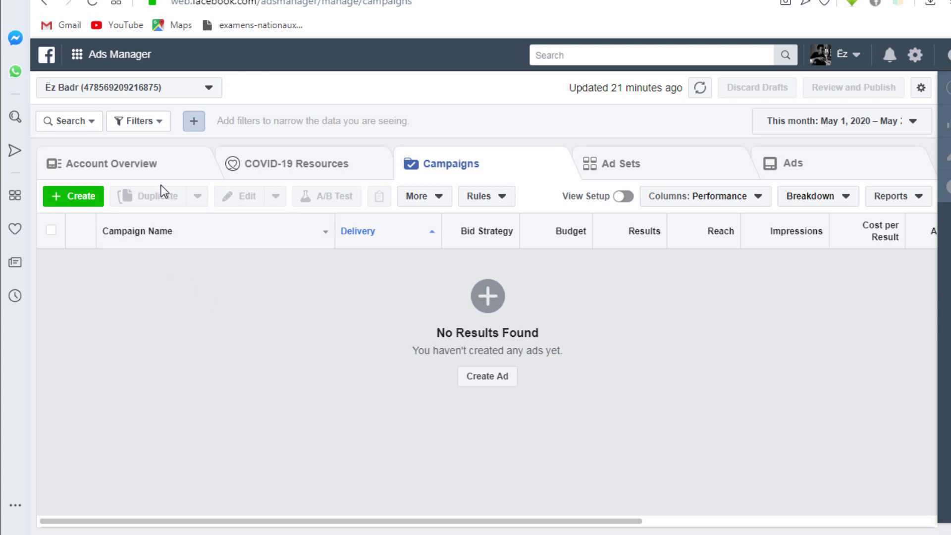
mouse_move(948, 253)
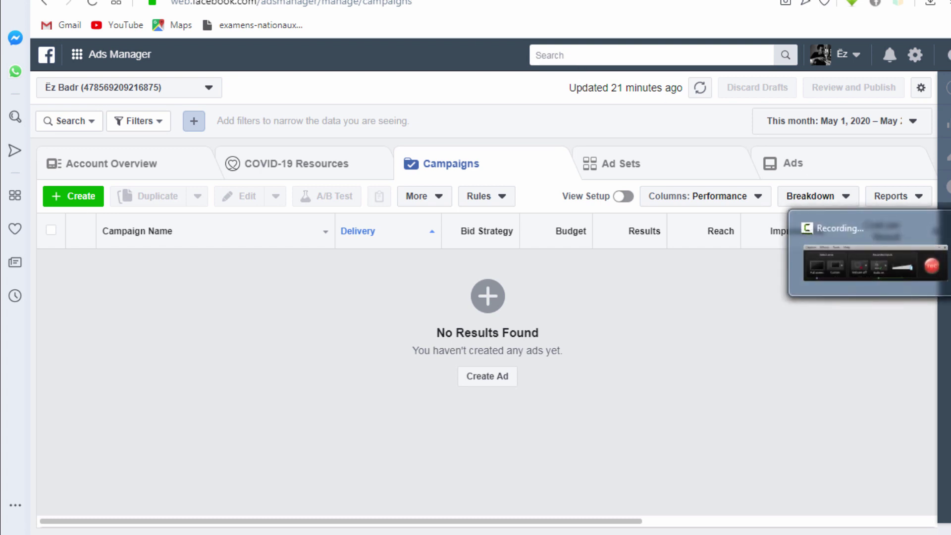
click(874, 262)
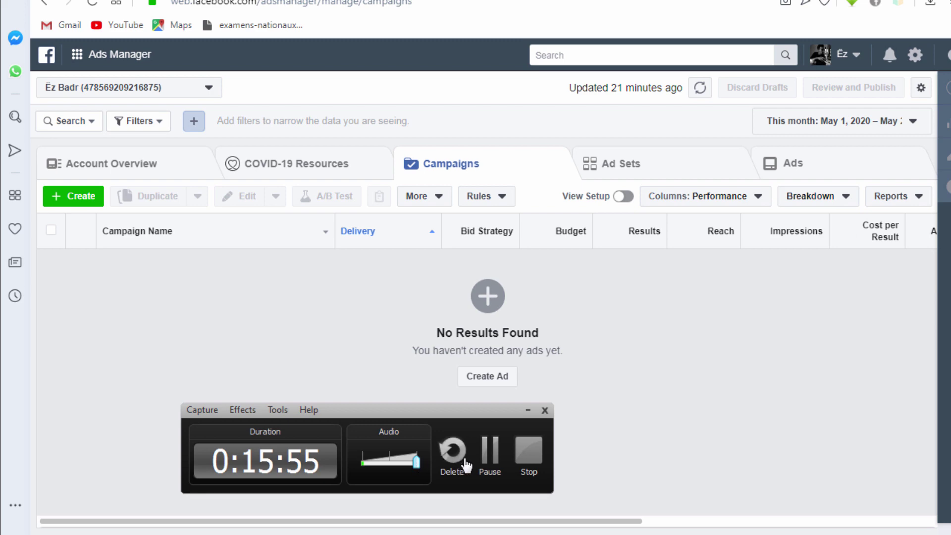